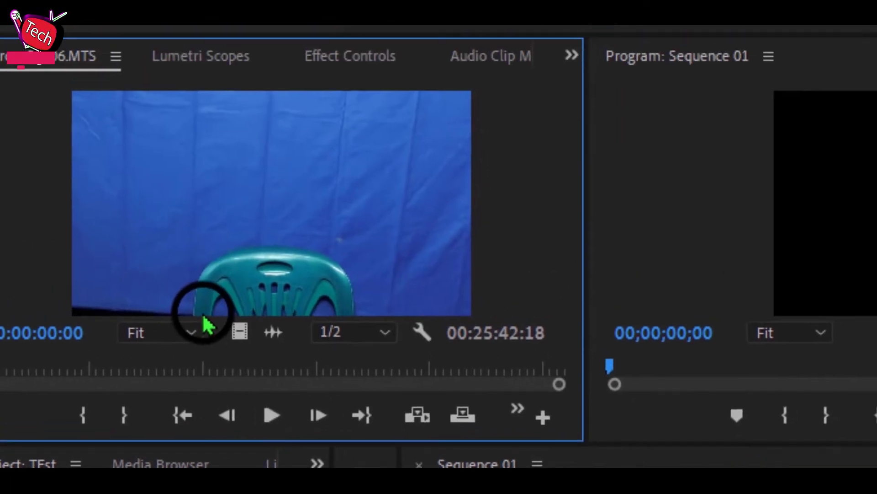
# - Mark an In point at 00:02:51:01 and an Out point at 00:03:56:01 on the source clip 00006.MTS
pyautogui.click(134, 379)
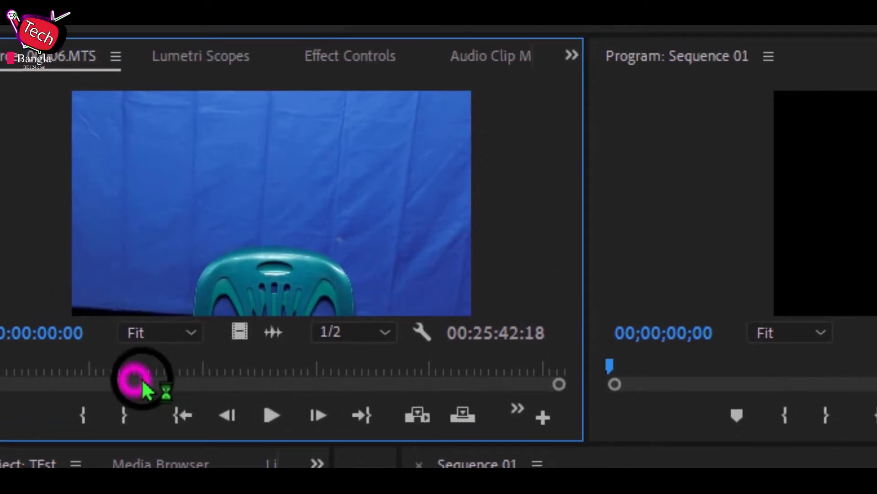
pyautogui.click(120, 366)
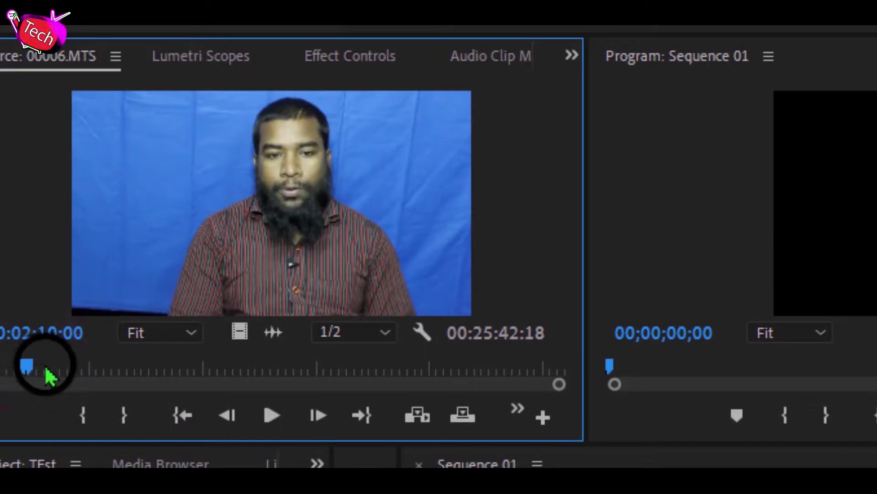
pyautogui.click(45, 370)
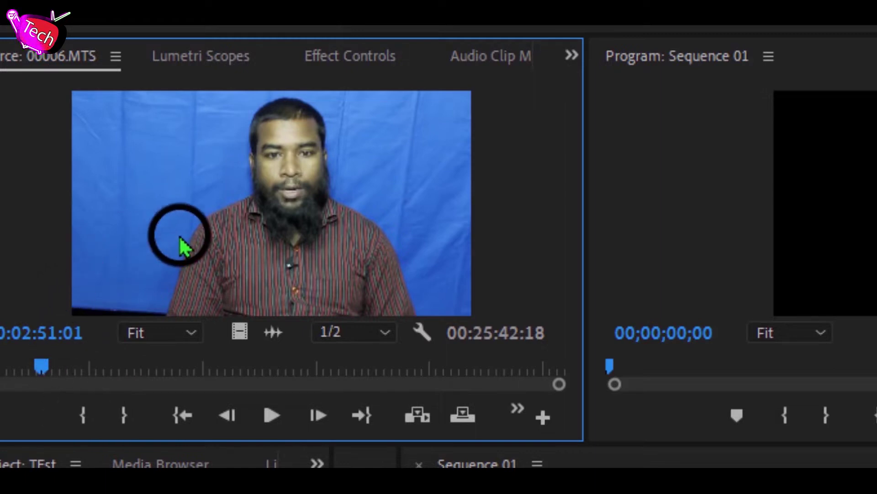
pyautogui.click(84, 416)
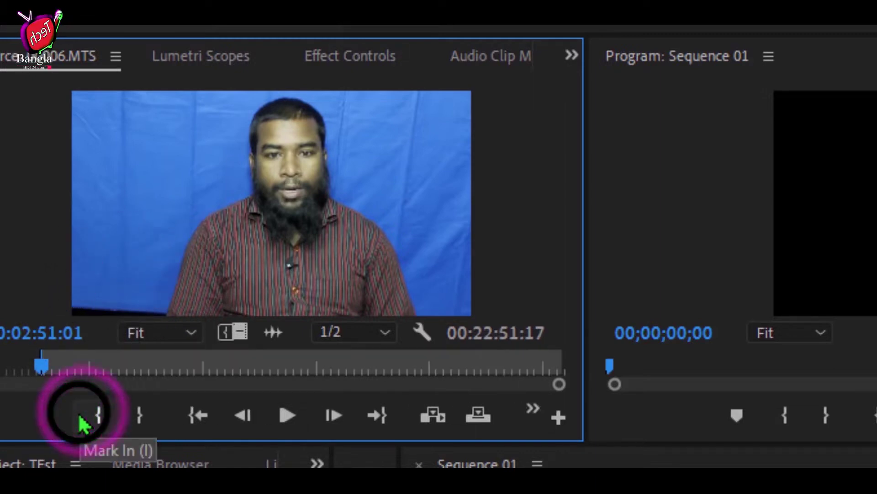
pyautogui.moveTo(125, 368); pyautogui.dragTo(68, 366)
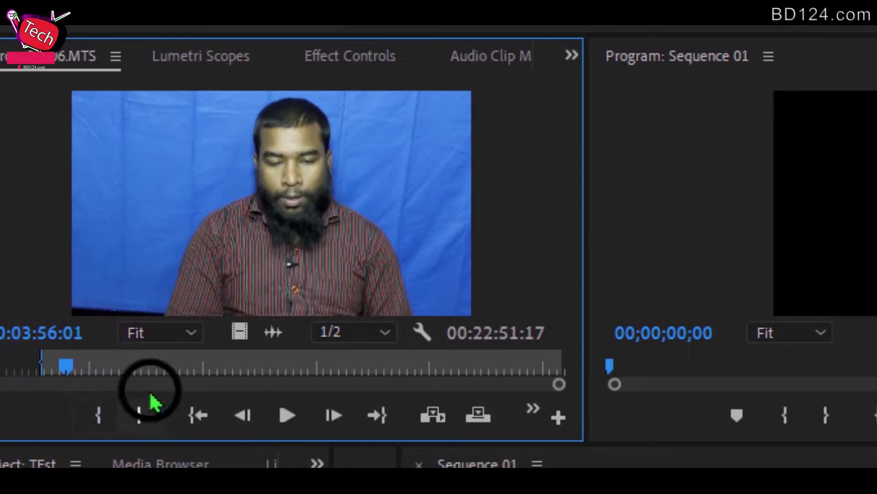
pyautogui.click(140, 416)
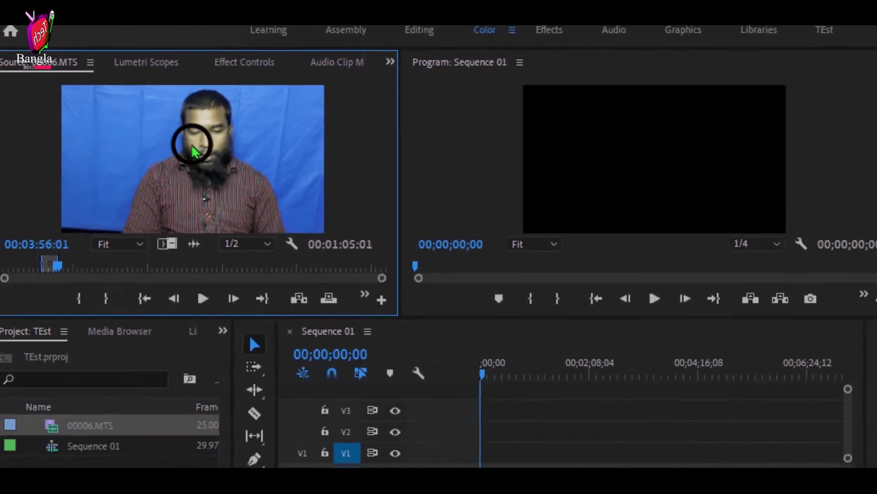
# - Place the marked portion of 00006.MTS at the start of Sequence 01 on tracks V1 and A1
pyautogui.moveTo(269, 174)
pyautogui.mouseDown()
pyautogui.moveTo(442, 352)
pyautogui.moveTo(364, 367)
pyautogui.mouseUp()
pyautogui.click(541, 260)
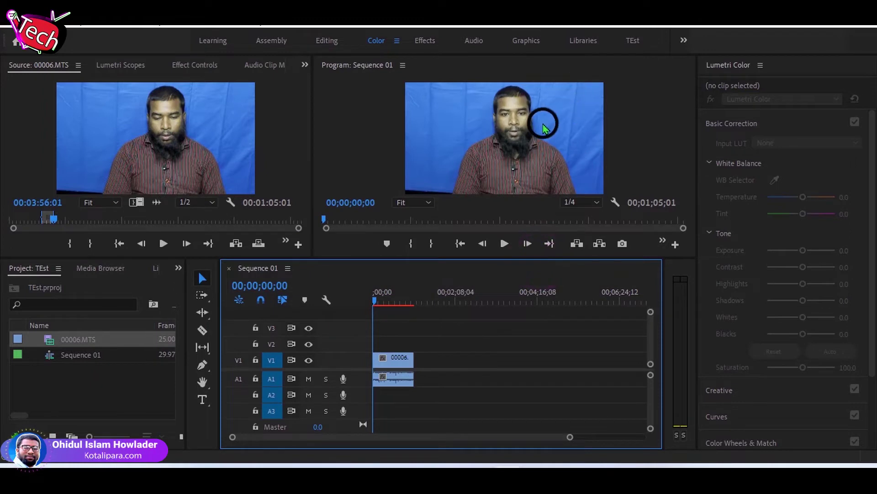
# - Cut the clip in Sequence 01 into four pieces with the Razor tool
pyautogui.click(406, 364)
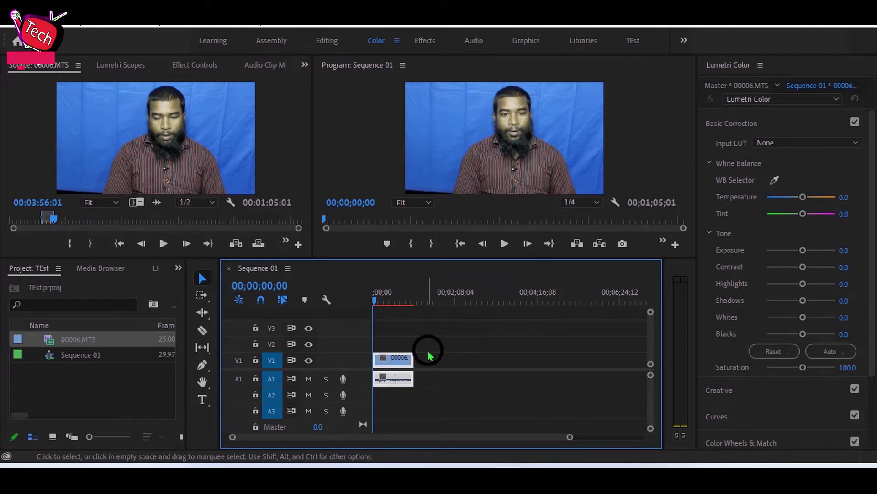
pyautogui.click(204, 332)
pyautogui.click(401, 360)
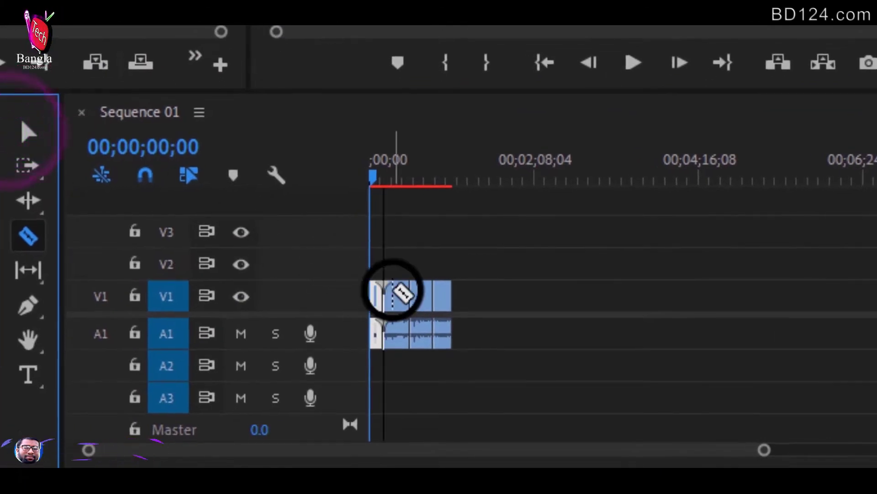
# - Move the second piece's video up to track V3 and the last piece's video up to track V2
pyautogui.click(44, 133)
pyautogui.moveTo(396, 304); pyautogui.dragTo(463, 276)
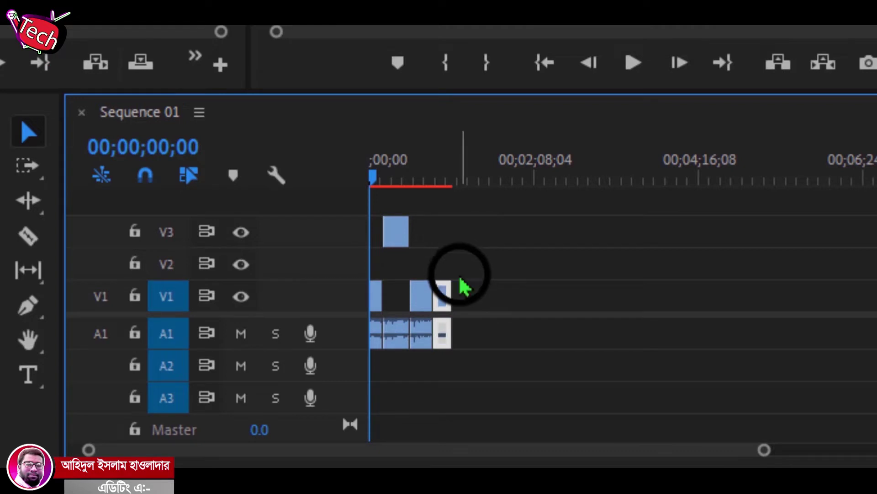
pyautogui.moveTo(443, 311); pyautogui.dragTo(448, 265)
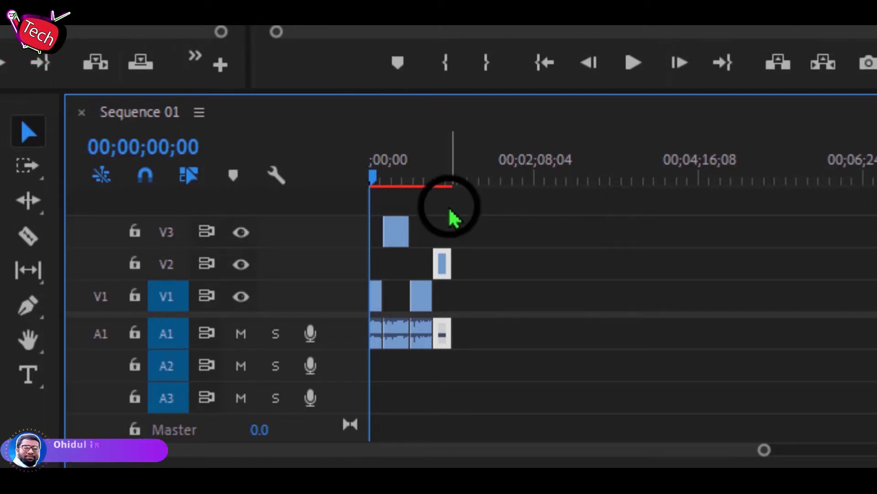
pyautogui.moveTo(472, 219); pyautogui.dragTo(377, 235)
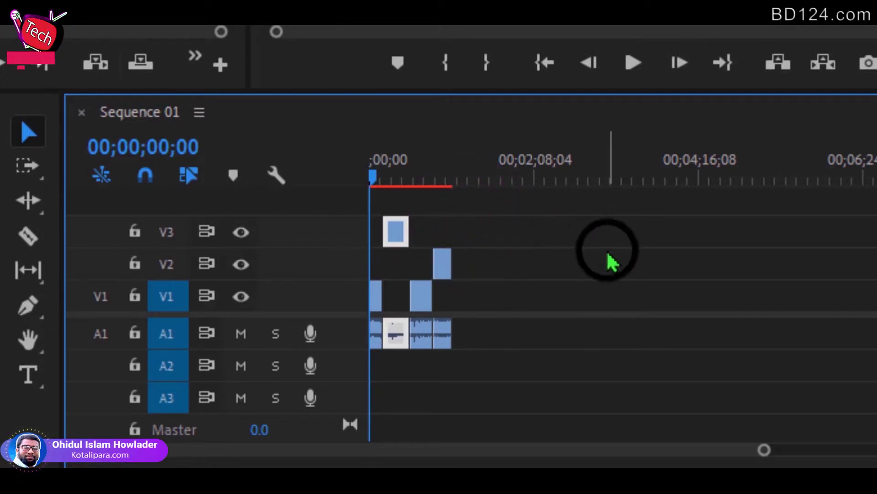
pyautogui.click(608, 253)
# - Move the last piece's video up to track V3 and select both pieces on that track together
pyautogui.moveTo(442, 260); pyautogui.dragTo(442, 231)
pyautogui.moveTo(505, 227); pyautogui.dragTo(390, 230)
pyautogui.click(552, 257)
pyautogui.moveTo(508, 213); pyautogui.dragTo(393, 231)
pyautogui.click(396, 246)
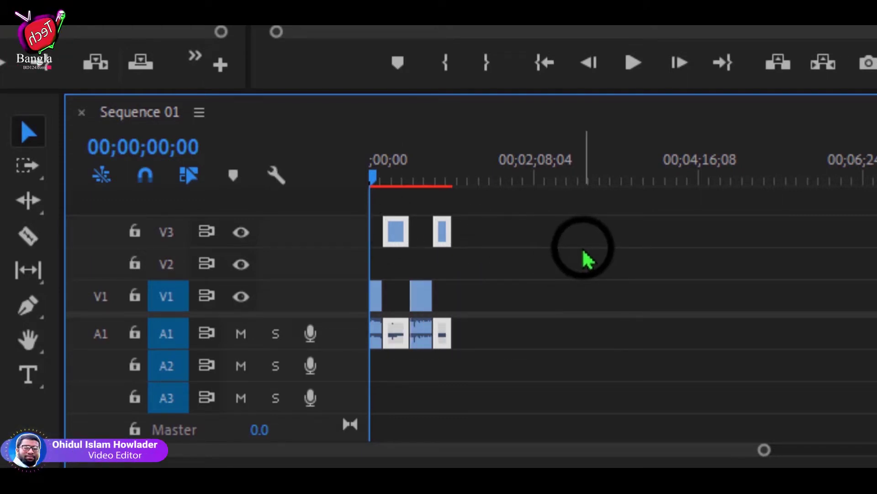
pyautogui.click(558, 255)
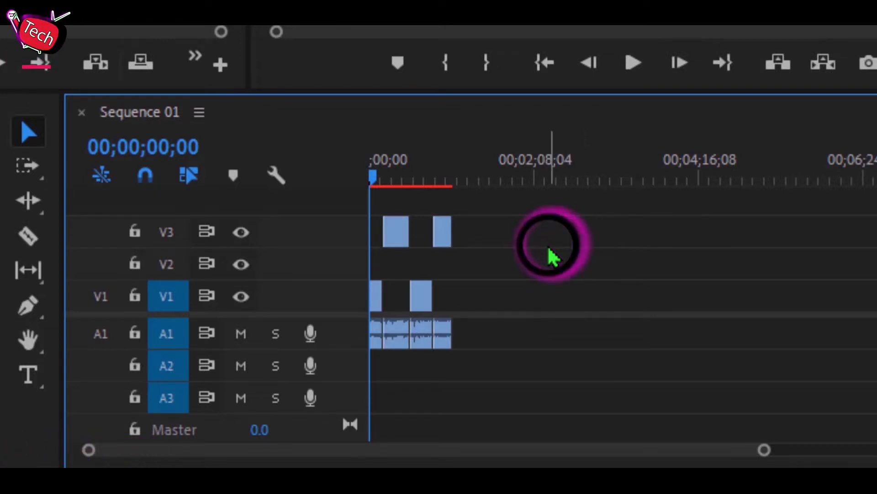
# - Undo the track moves until all four video pieces are back on V1
pyautogui.press('z')
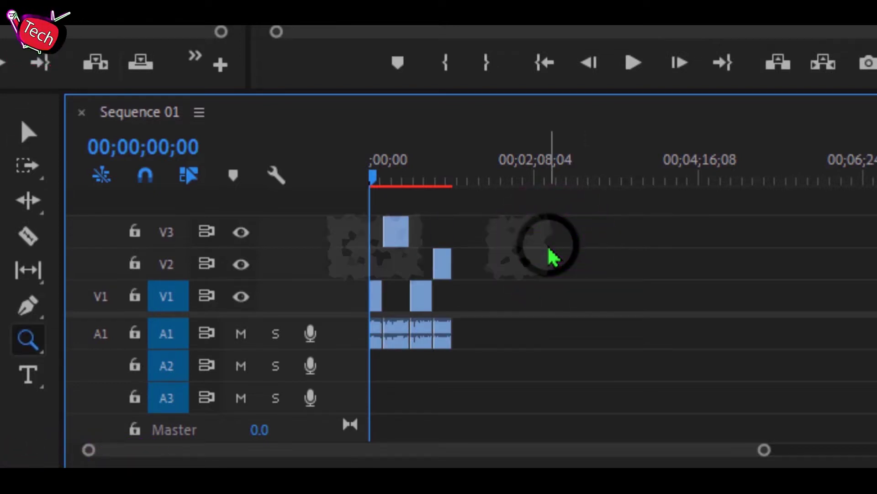
pyautogui.hotkey('ctrl', 'z')
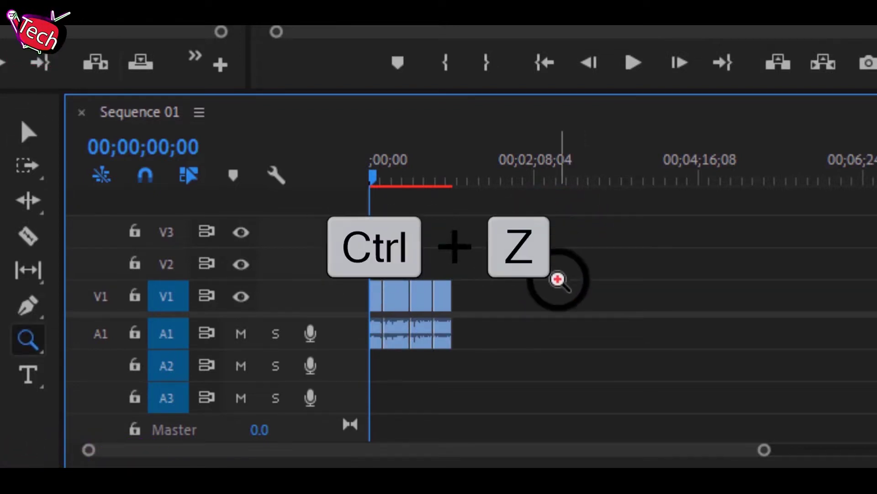
# - Nest all four pieces on V1 and A1 into a nested sequence named Face
pyautogui.click(556, 278)
pyautogui.moveTo(466, 446); pyautogui.dragTo(412, 445)
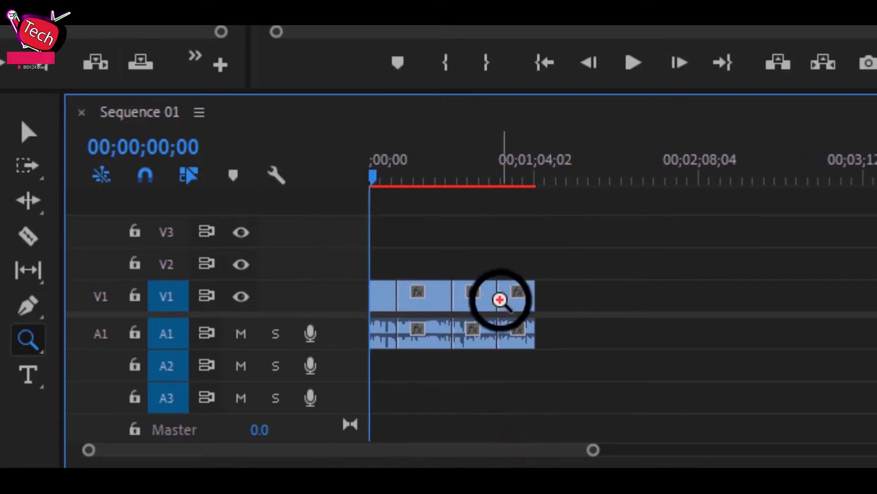
pyautogui.click(23, 132)
pyautogui.click(634, 266)
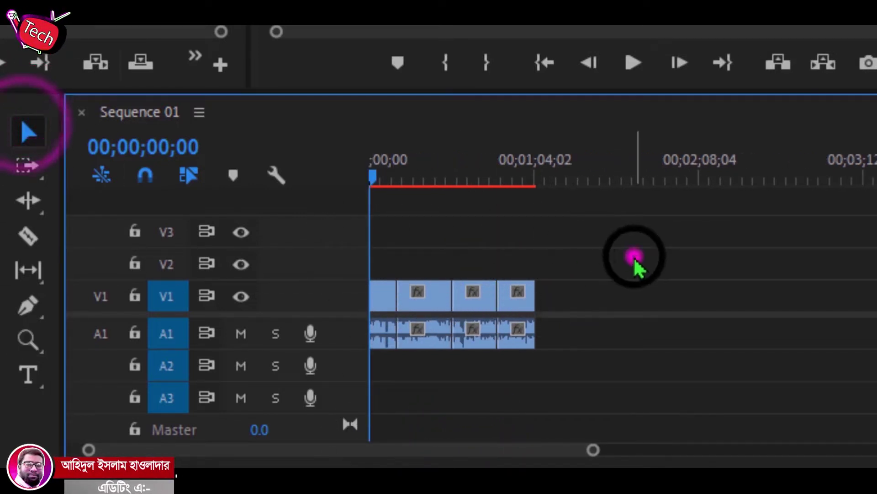
pyautogui.moveTo(606, 288); pyautogui.dragTo(304, 333)
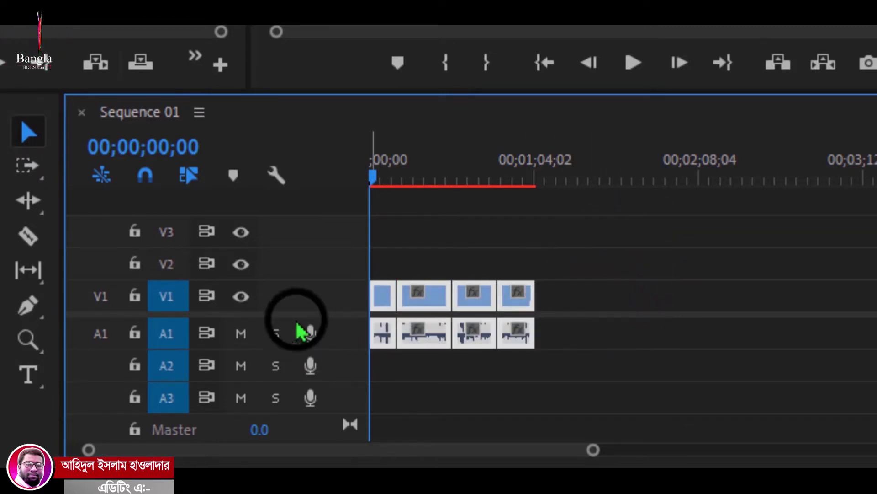
pyautogui.click(24, 136)
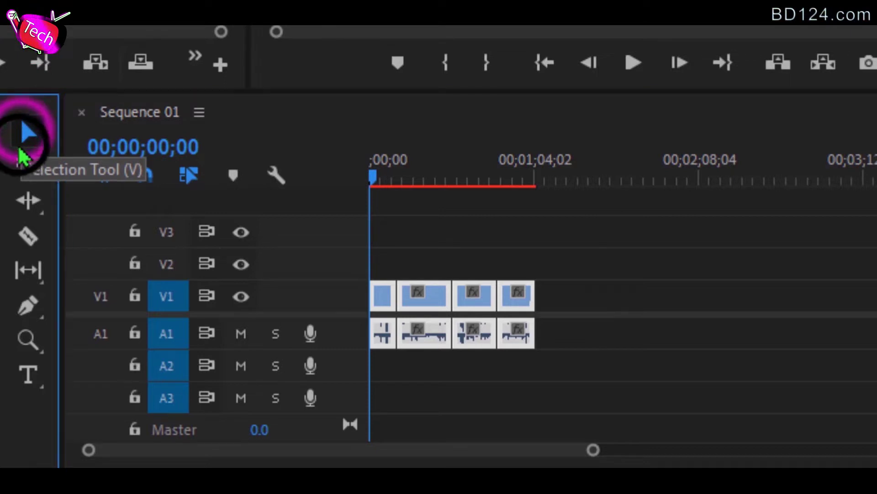
pyautogui.moveTo(606, 277); pyautogui.dragTo(326, 377)
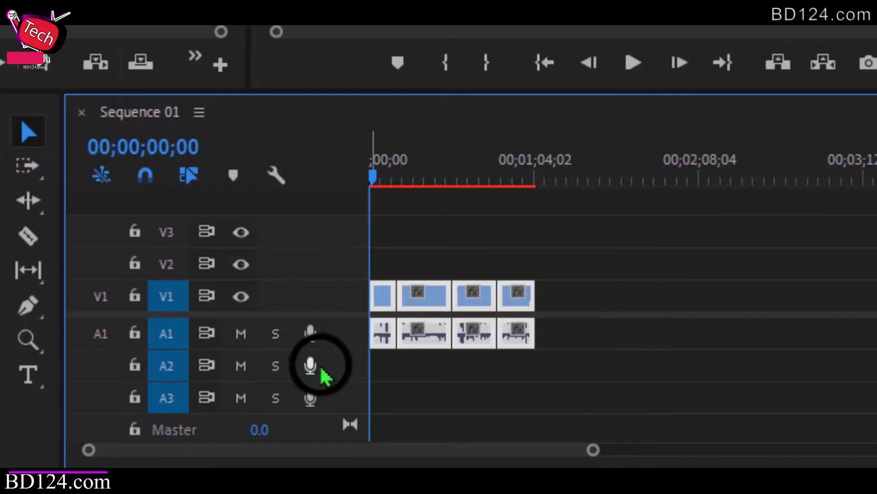
pyautogui.rightClick(478, 311)
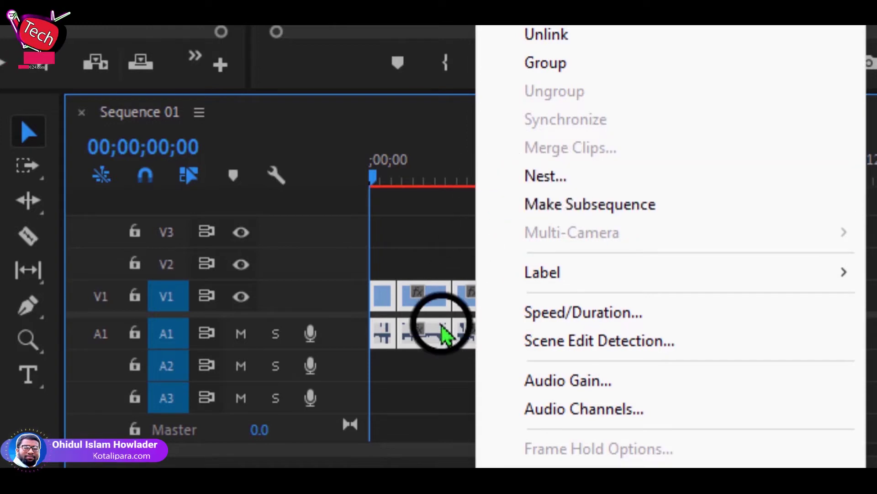
pyautogui.click(555, 181)
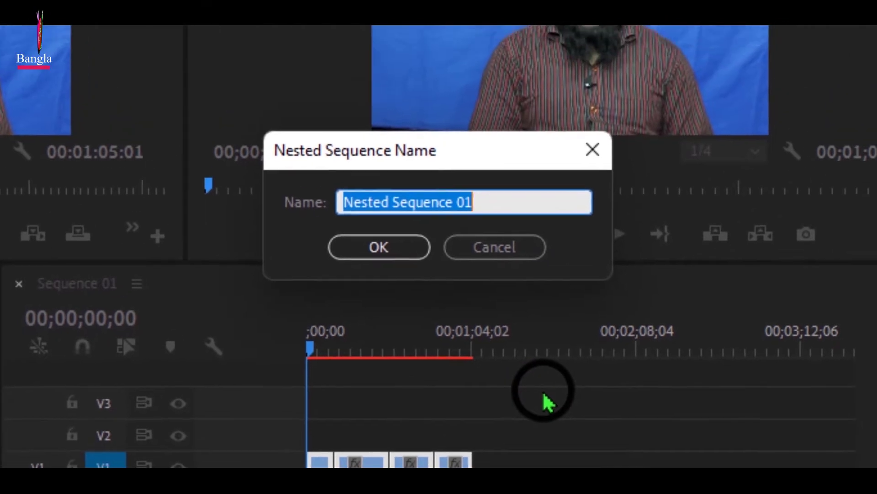
pyautogui.write('Face')
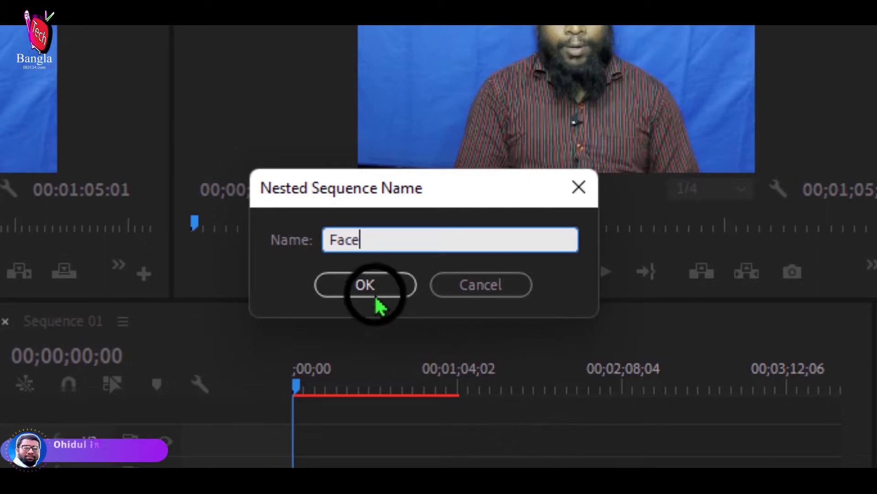
pyautogui.click(364, 287)
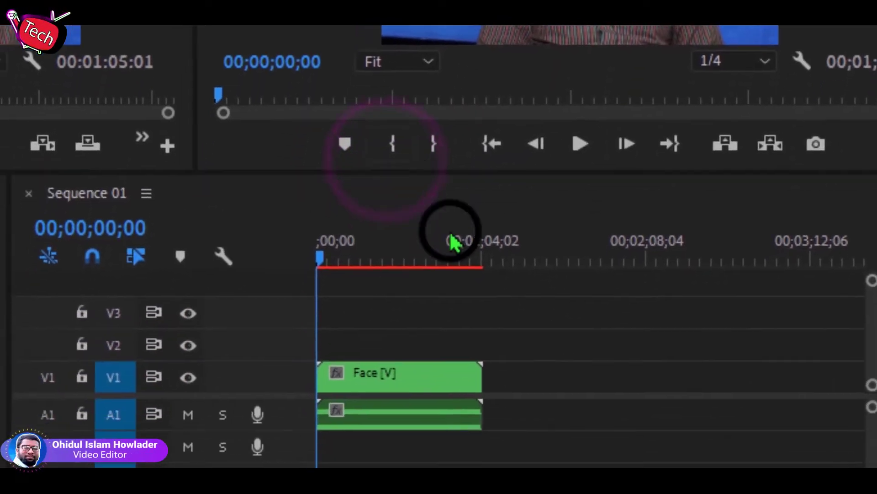
# - Delete the nested Face clip from the Sequence 01 timeline
pyautogui.moveTo(510, 299); pyautogui.dragTo(444, 367)
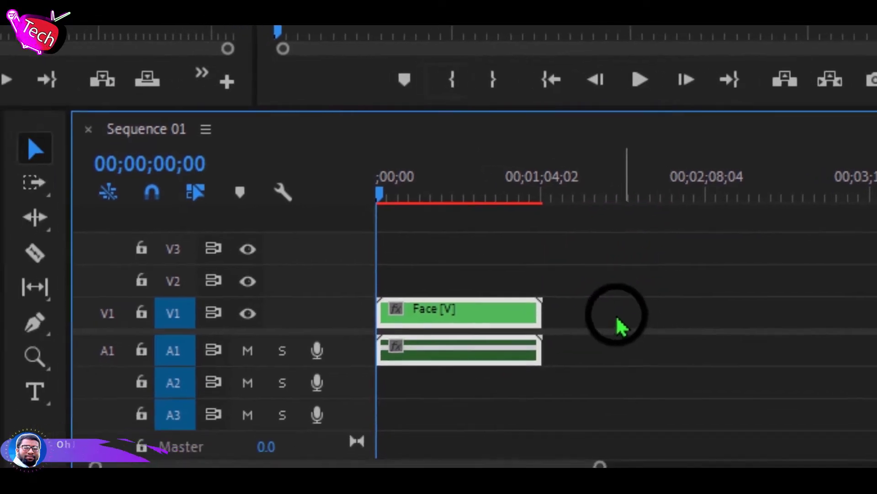
pyautogui.press('Delete')
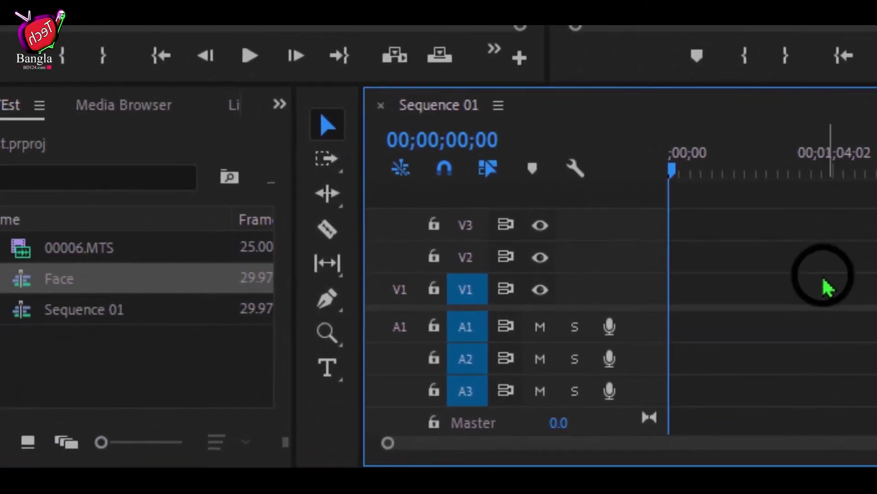
pyautogui.moveTo(807, 197); pyautogui.dragTo(764, 353)
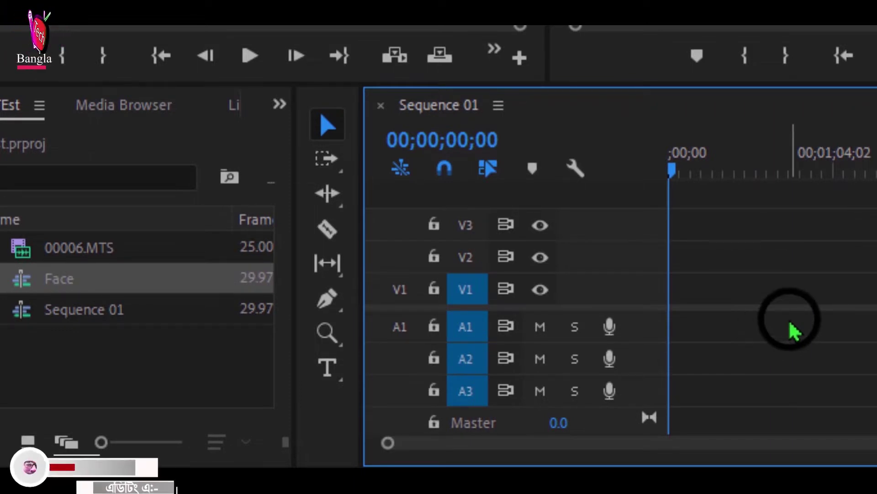
pyautogui.moveTo(788, 182); pyautogui.dragTo(689, 373)
pyautogui.click(784, 264)
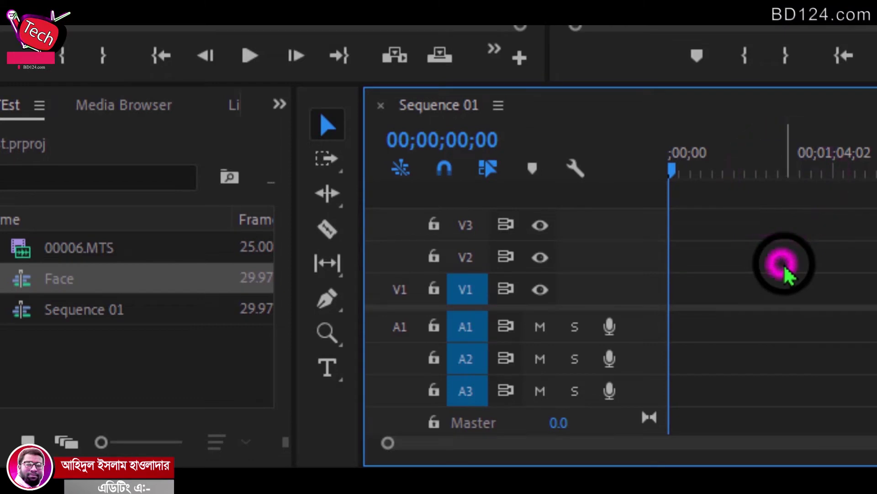
# - Place the Face sequence from the project at the start of V1 and A1, and move the playhead to 00;00;29;29
pyautogui.click(103, 341)
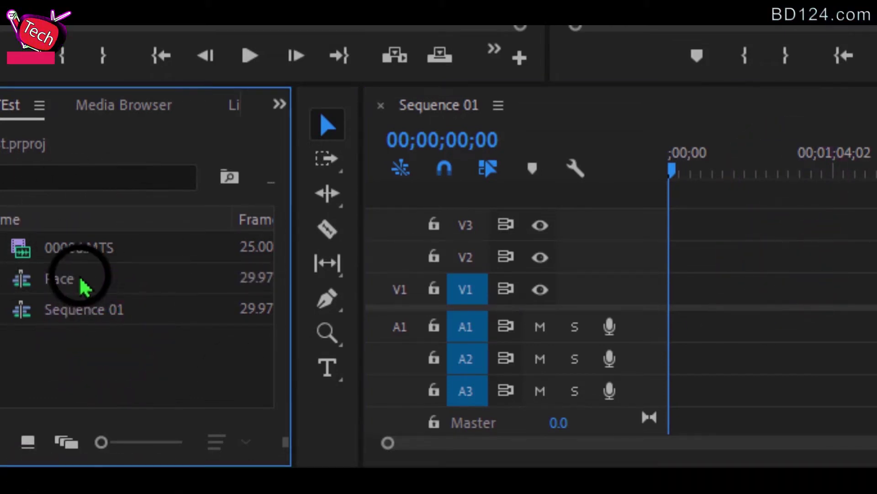
pyautogui.click(69, 248)
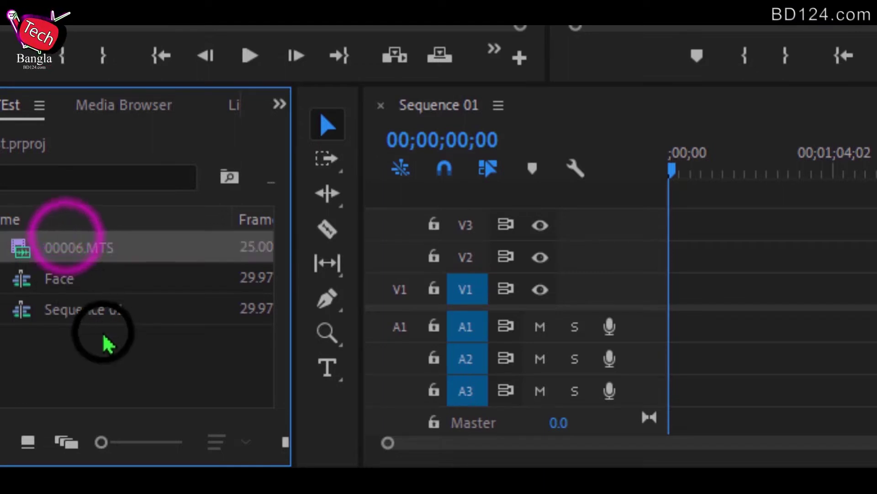
pyautogui.click(73, 313)
pyautogui.click(46, 279)
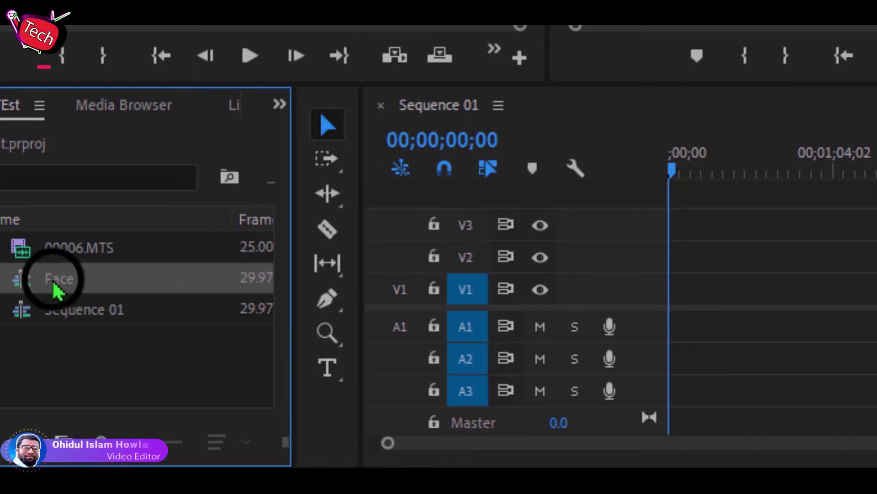
pyautogui.moveTo(80, 274); pyautogui.dragTo(666, 287)
pyautogui.moveTo(743, 175)
pyautogui.mouseDown()
pyautogui.moveTo(734, 172)
pyautogui.moveTo(752, 170)
pyautogui.mouseUp()
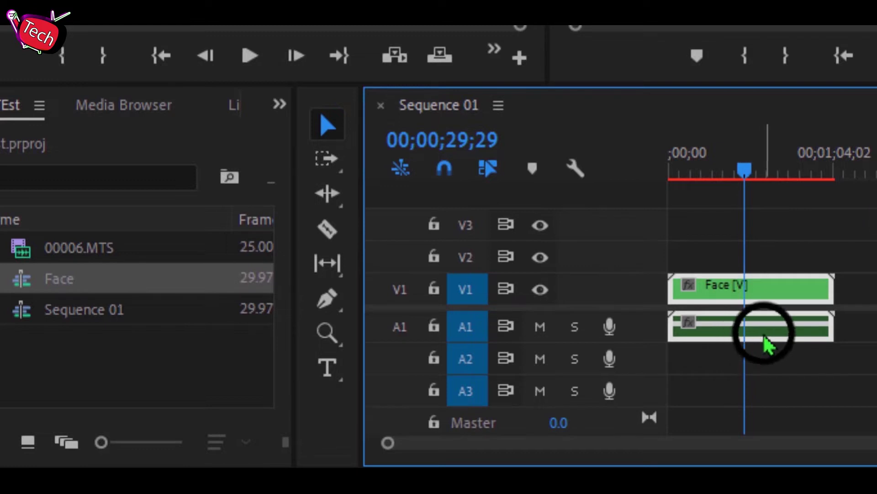
pyautogui.click(123, 313)
pyautogui.click(64, 285)
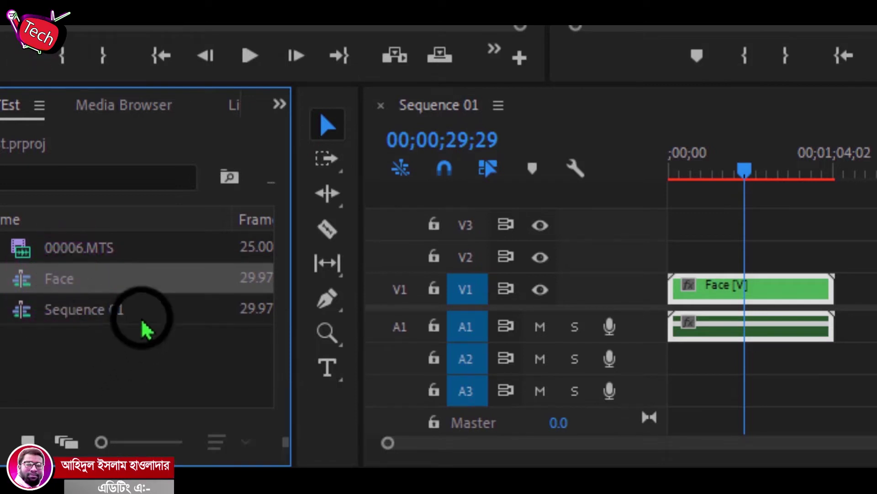
pyautogui.click(280, 106)
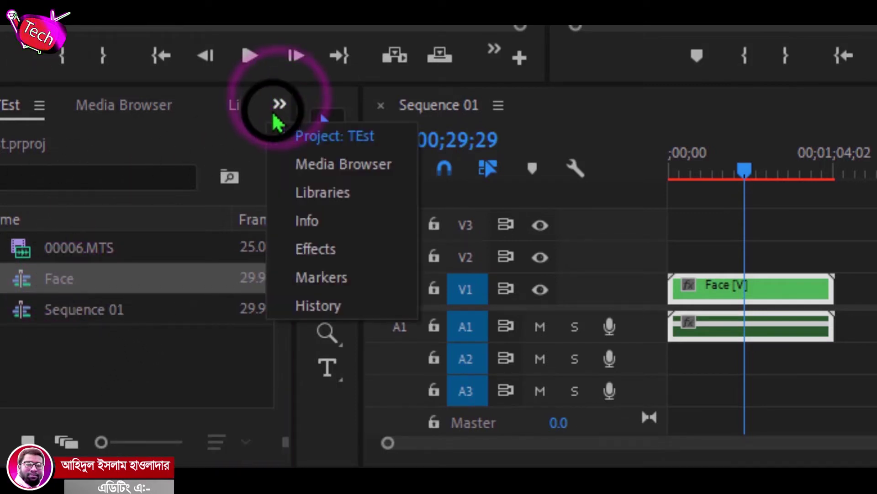
pyautogui.click(279, 114)
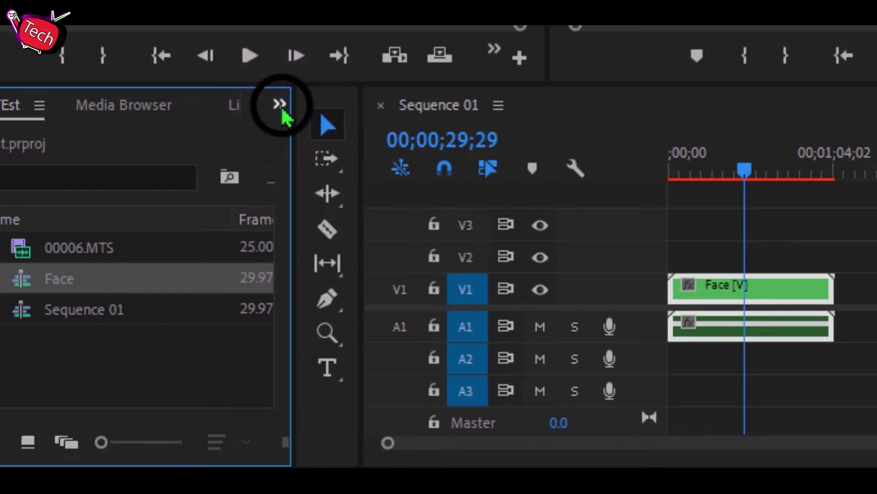
pyautogui.click(281, 106)
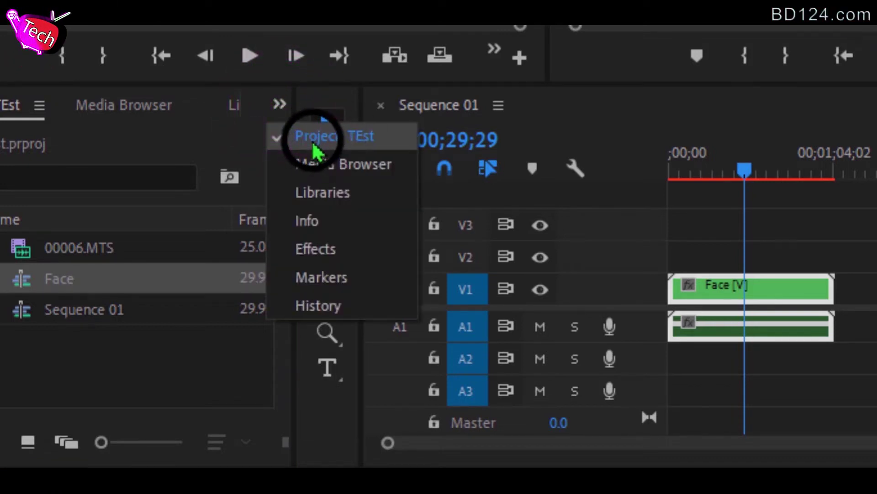
pyautogui.click(346, 145)
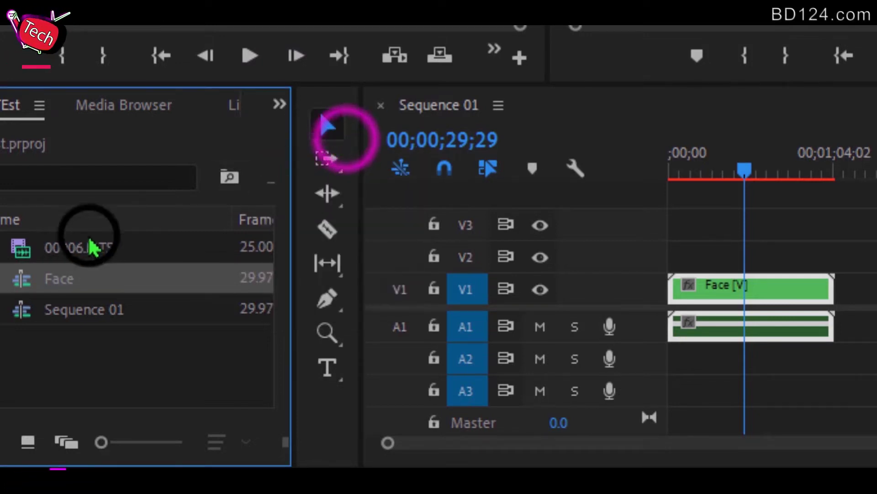
pyautogui.click(117, 337)
pyautogui.click(73, 283)
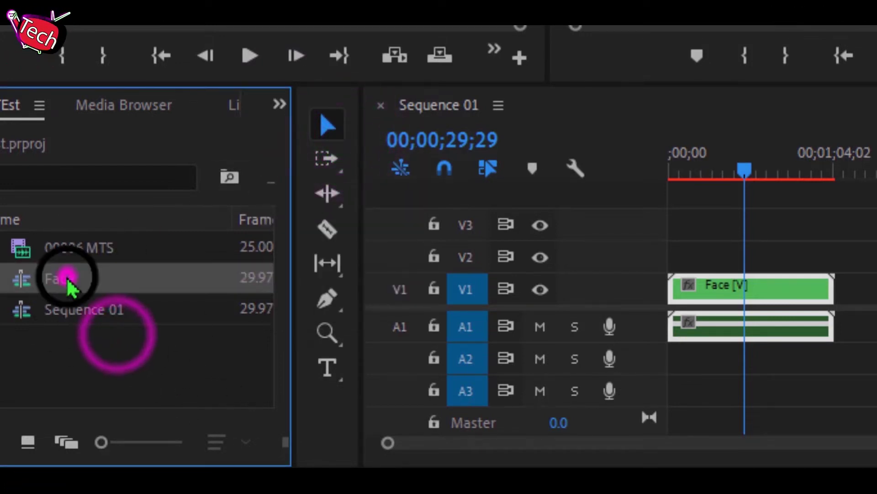
pyautogui.click(757, 310)
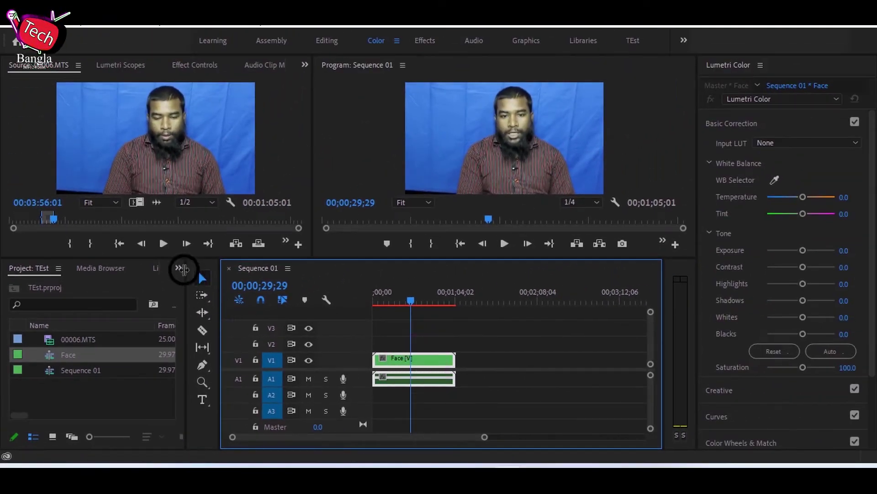
# - Switch to the Effects workspace, then search the effects for "ult" and select Ultra Key
pyautogui.click(179, 268)
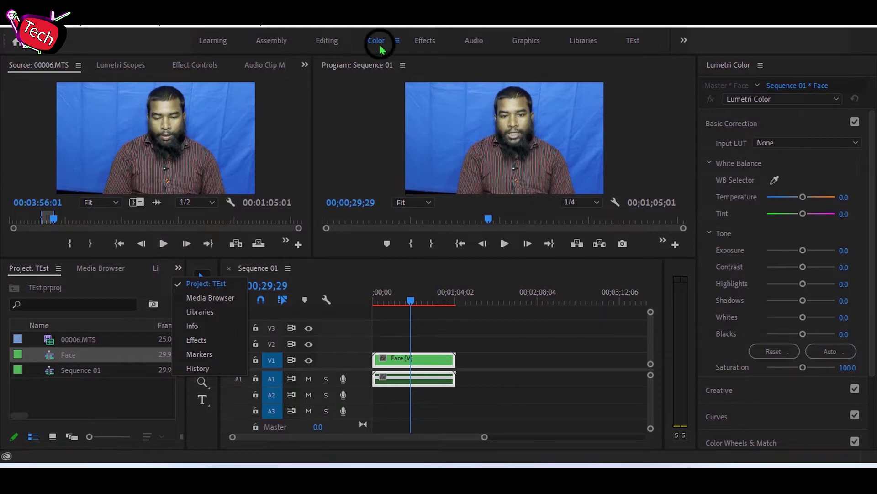
pyautogui.click(425, 42)
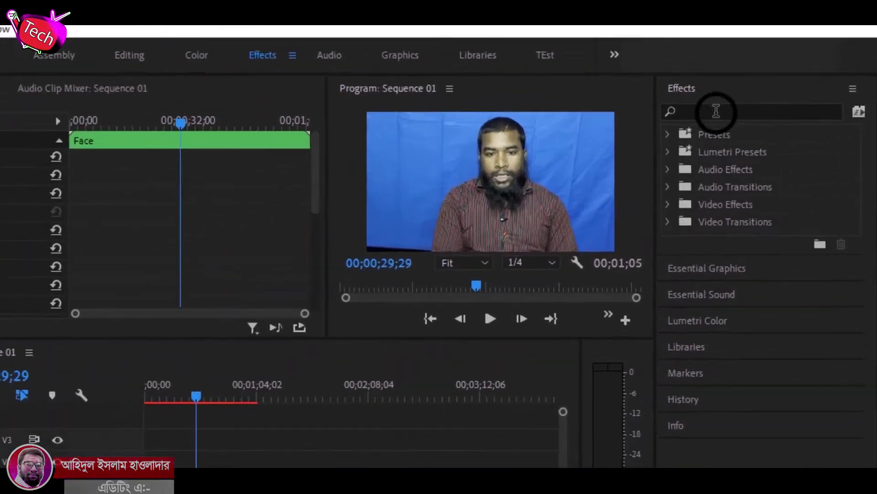
pyautogui.click(750, 84)
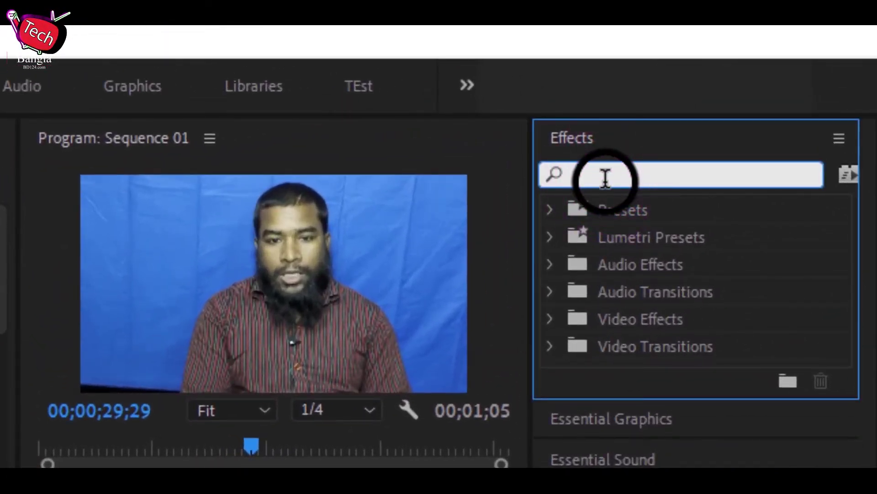
pyautogui.write('ult')
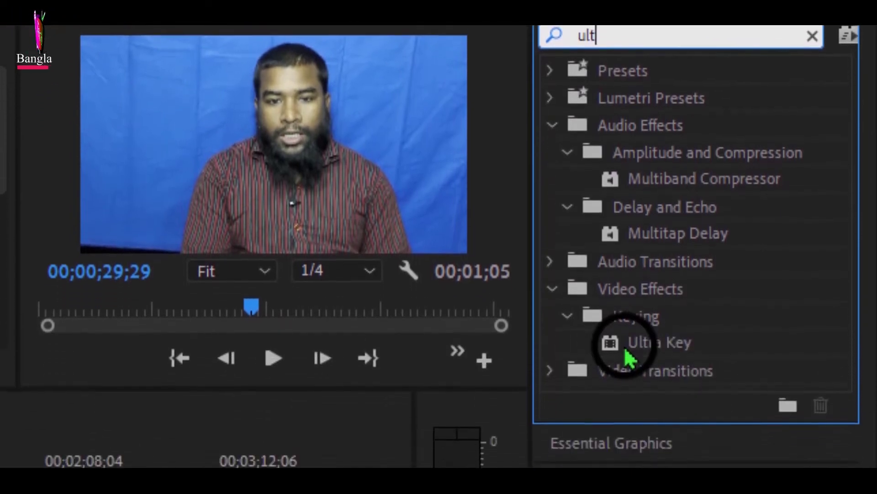
pyautogui.click(671, 345)
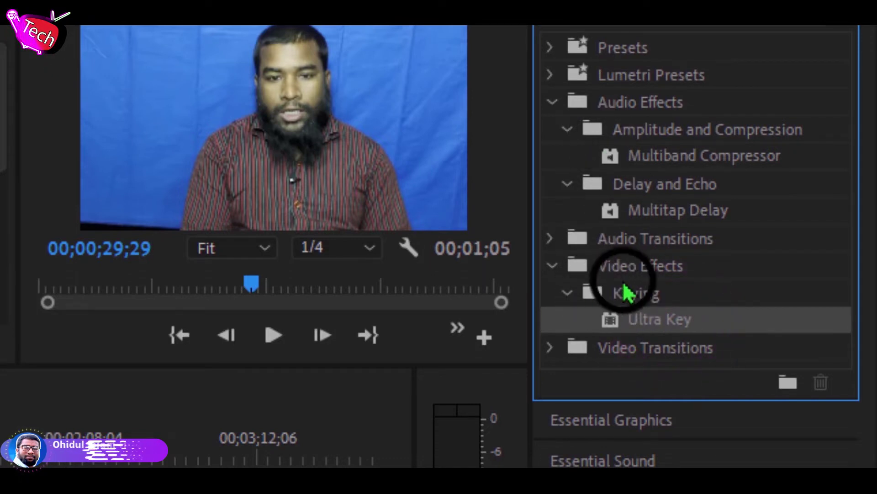
# - Clear the effects search and select Ultra Key within the Keying group of Video Effects
pyautogui.click(648, 266)
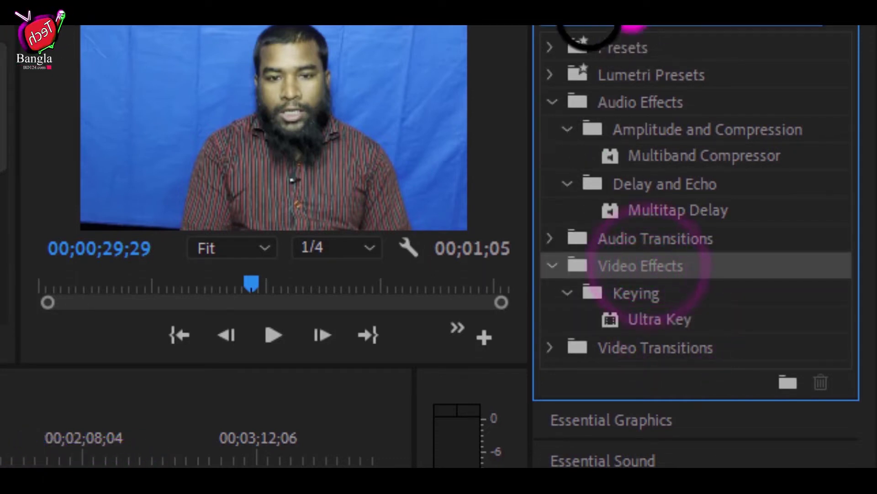
pyautogui.click(637, 19)
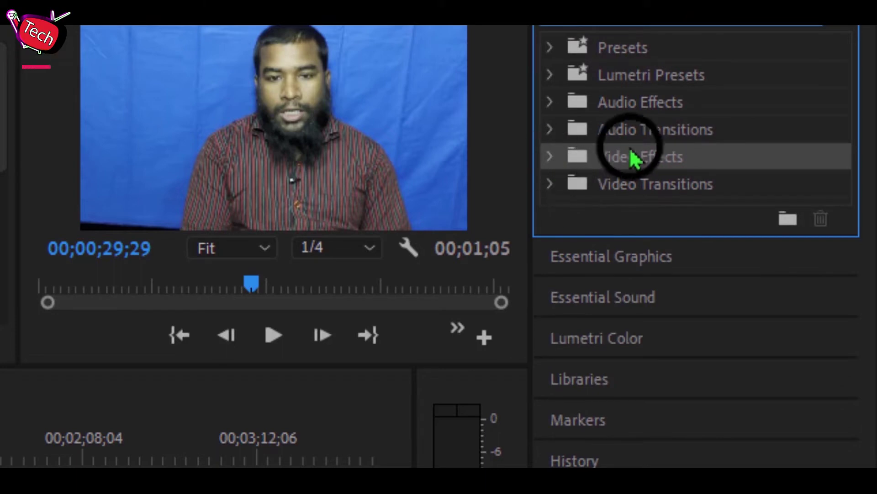
pyautogui.click(553, 158)
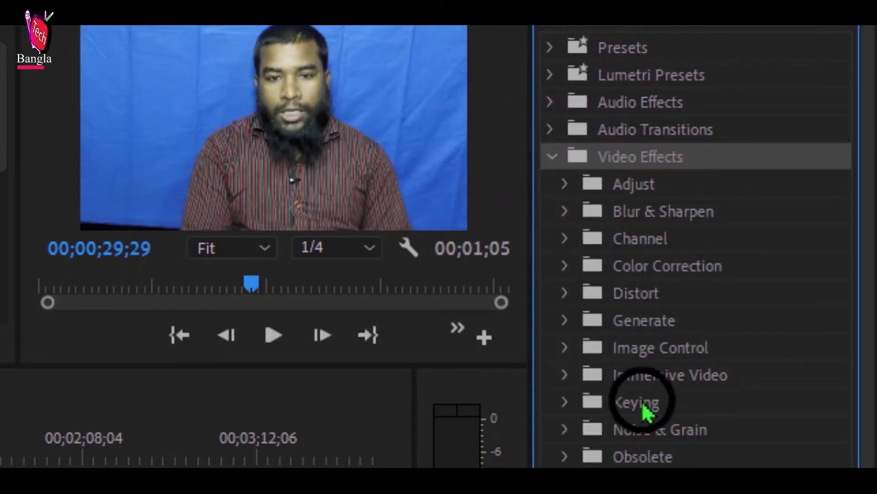
pyautogui.scroll(-3, 649, 418)
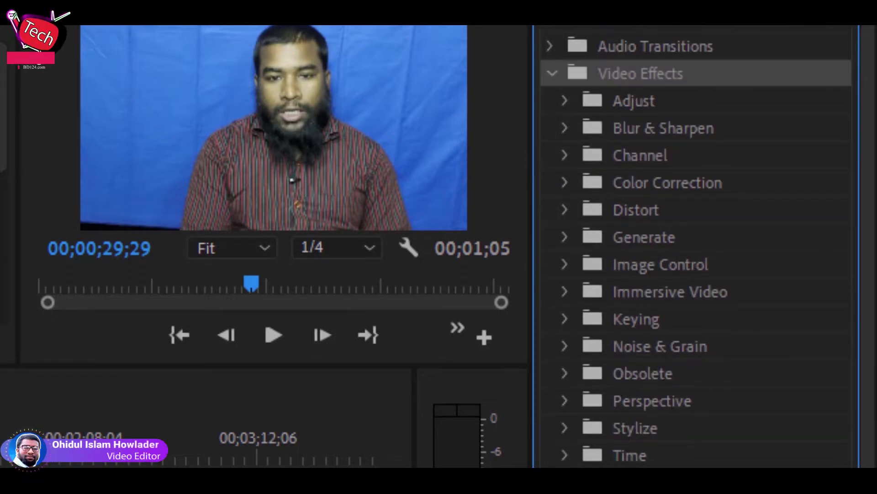
pyautogui.scroll(3, 660, 462)
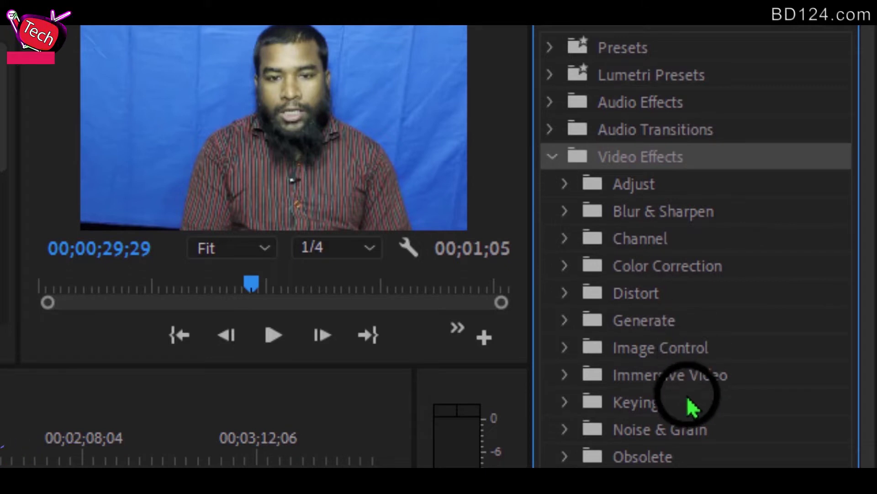
pyautogui.click(643, 409)
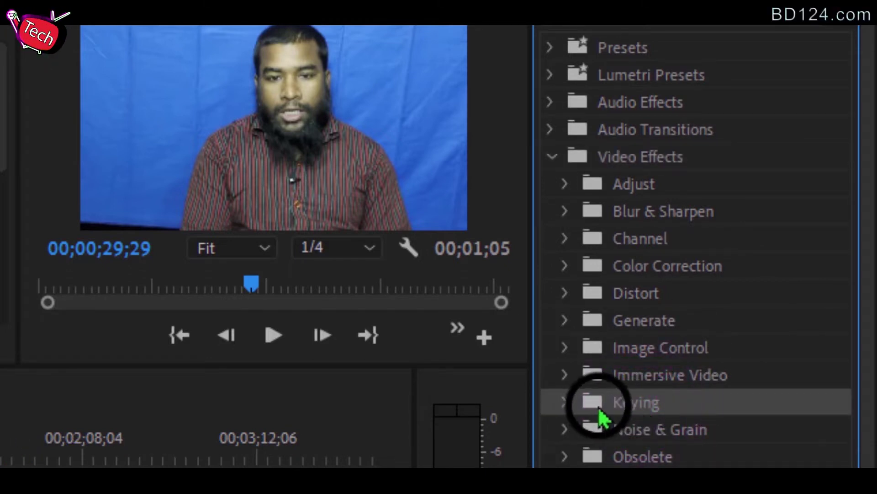
pyautogui.click(566, 409)
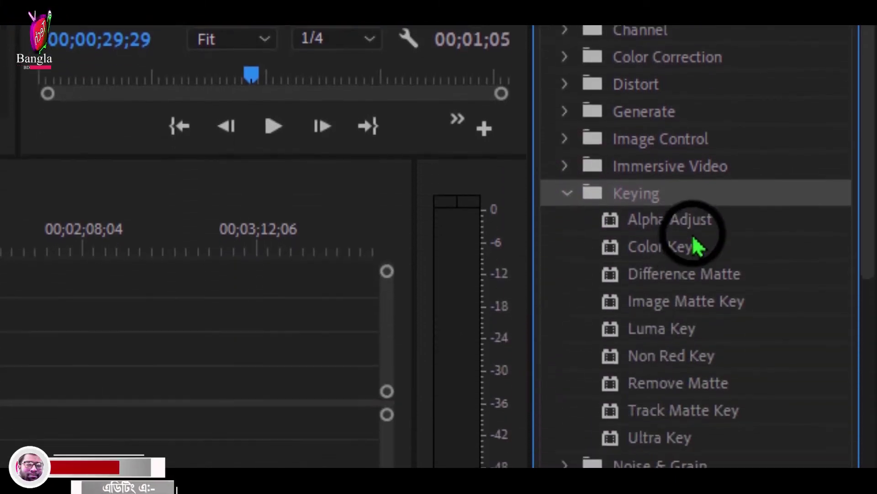
pyautogui.click(681, 430)
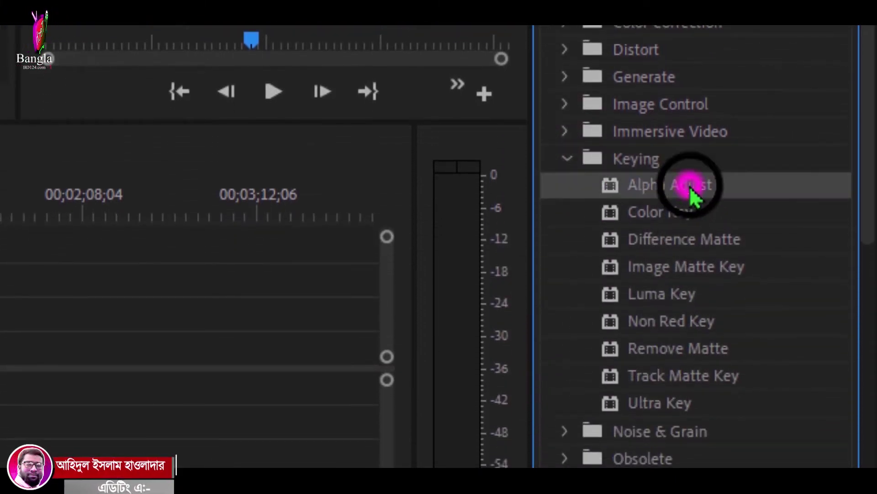
pyautogui.click(662, 404)
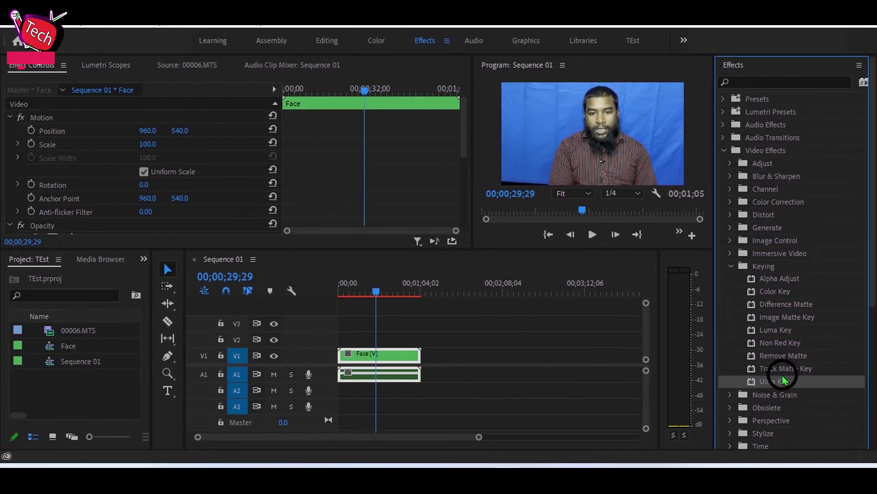
# - Save the project and apply the Ultra Key effect to the Face clip on V1
pyautogui.hotkey('ctrl', 's')
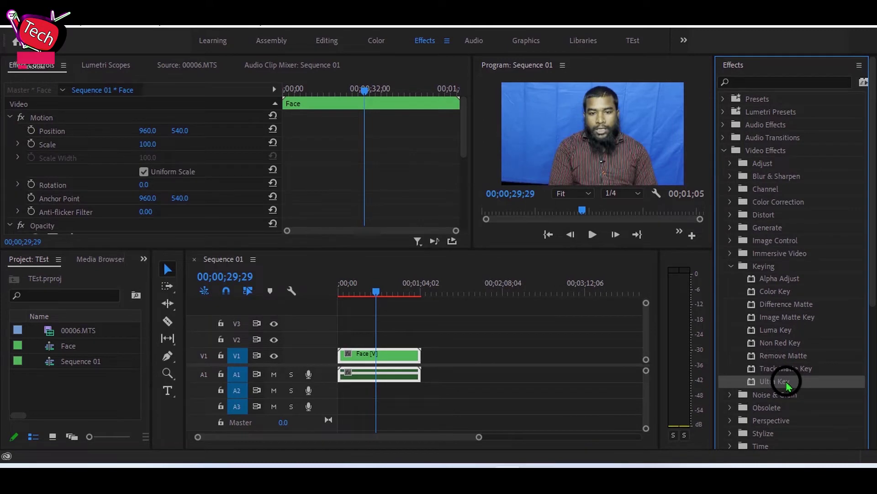
pyautogui.moveTo(779, 381); pyautogui.dragTo(393, 355)
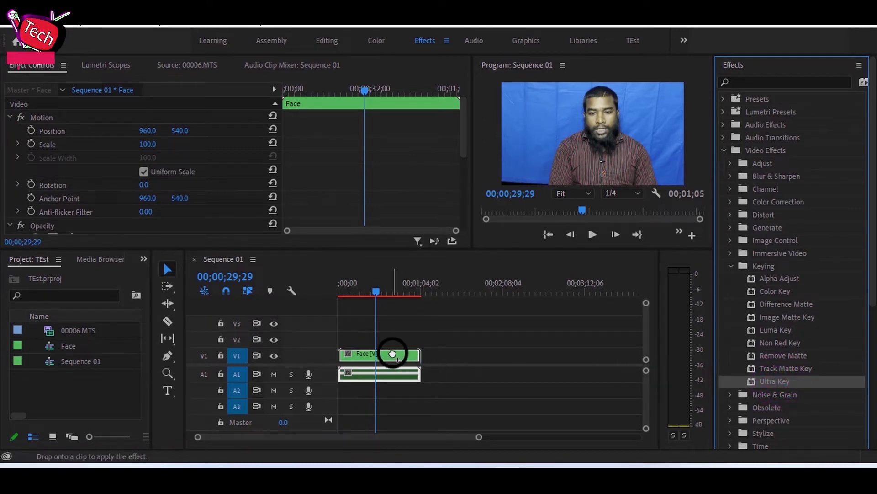
pyautogui.moveTo(392, 355); pyautogui.dragTo(392, 355)
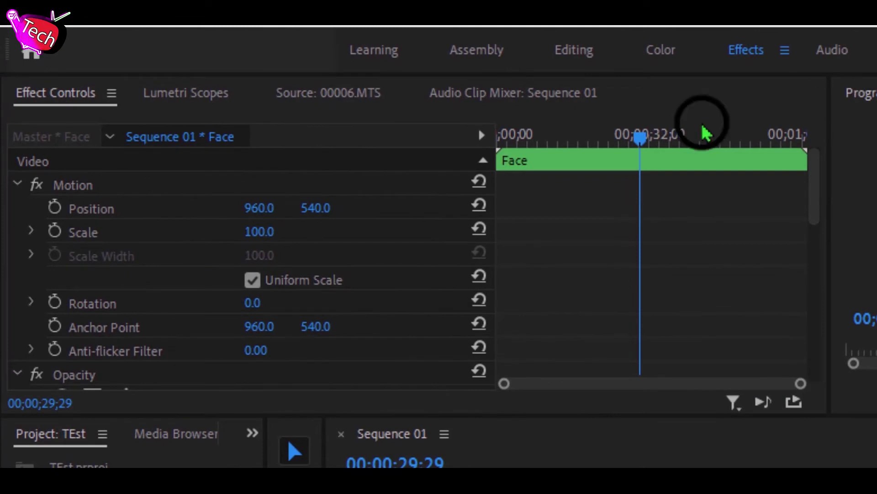
pyautogui.click(37, 104)
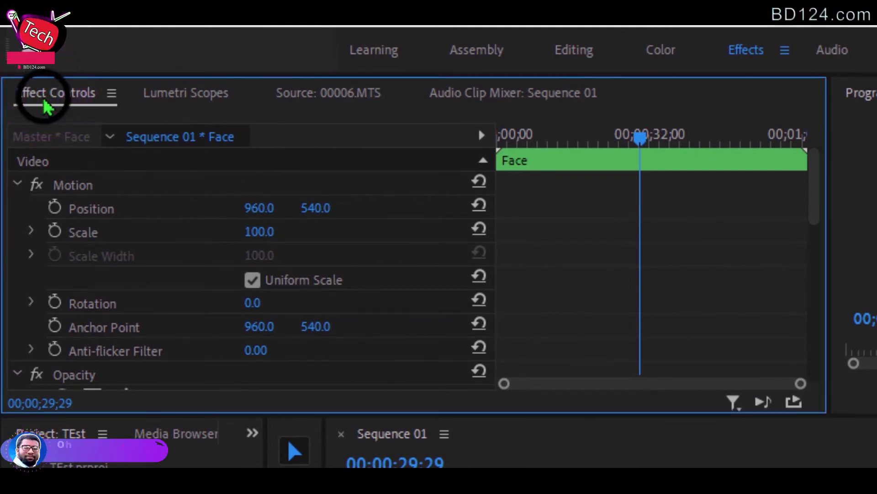
pyautogui.click(150, 90)
pyautogui.click(336, 92)
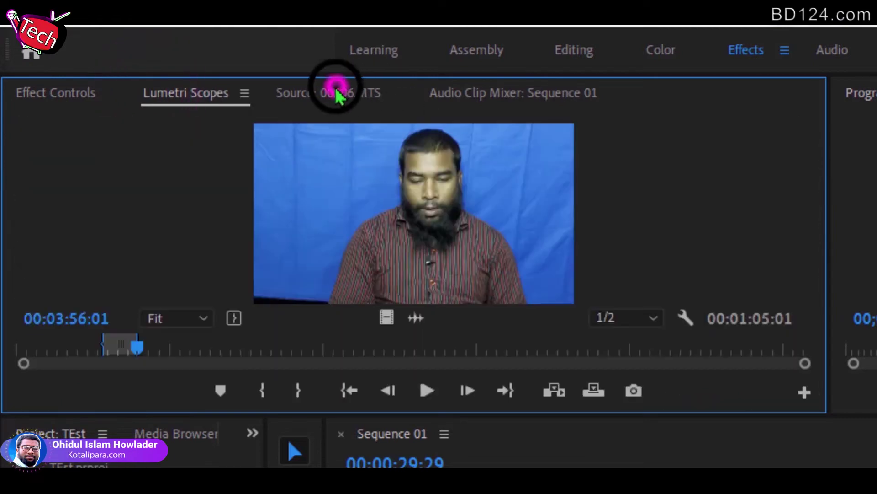
pyautogui.click(460, 96)
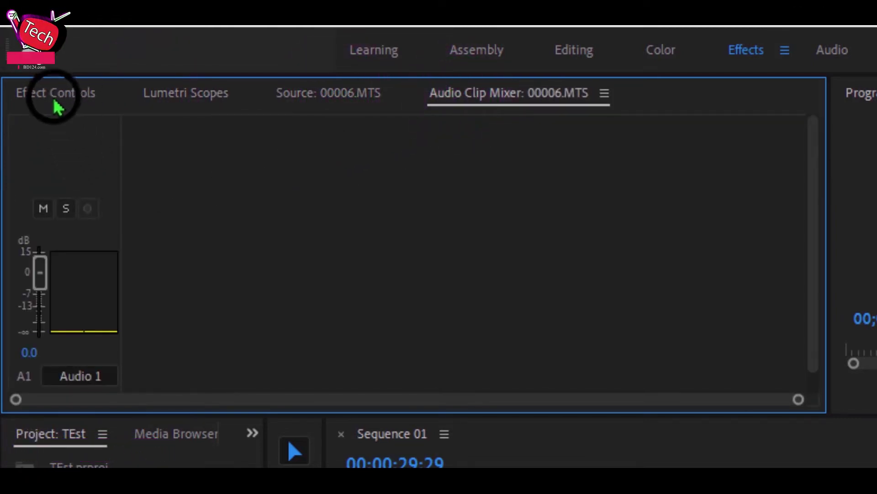
pyautogui.click(81, 101)
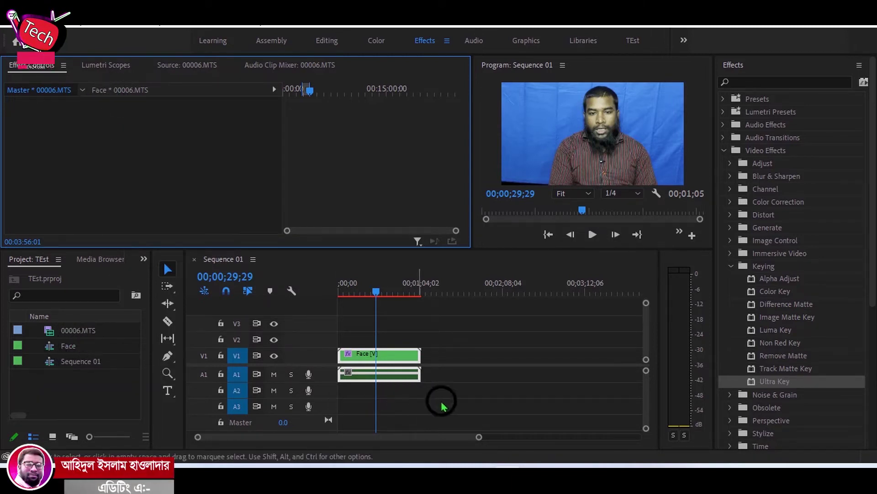
# - Sample the blue backdrop beside the man's head as the Ultra Key's key color on the Face clip in V1
pyautogui.click(401, 354)
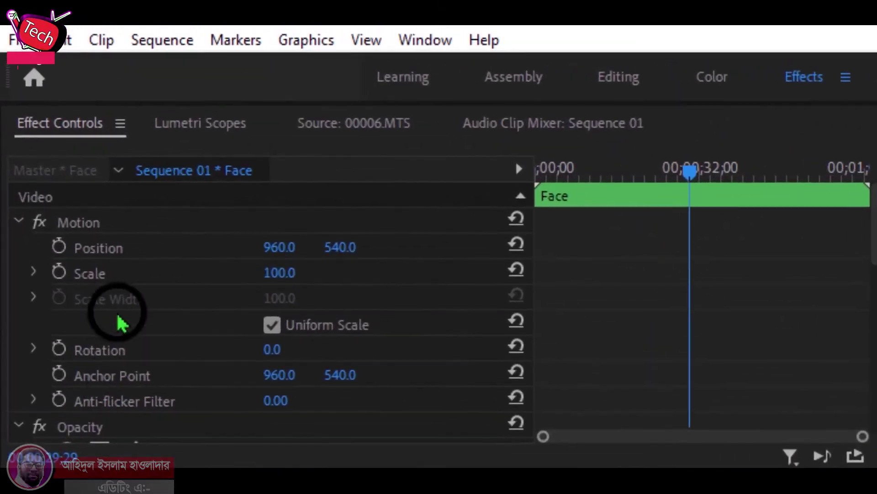
pyautogui.scroll(-3, 62, 174)
pyautogui.scroll(3, 119, 350)
pyautogui.scroll(-3, 162, 283)
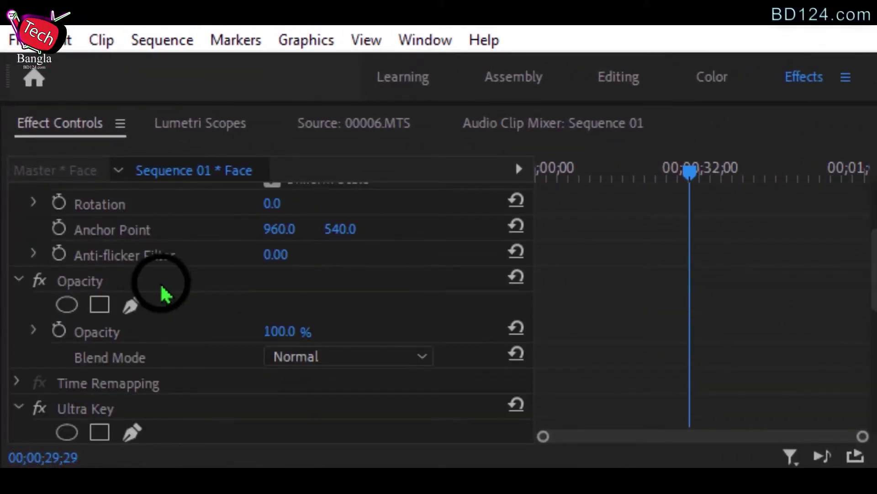
pyautogui.scroll(-4, 178, 294)
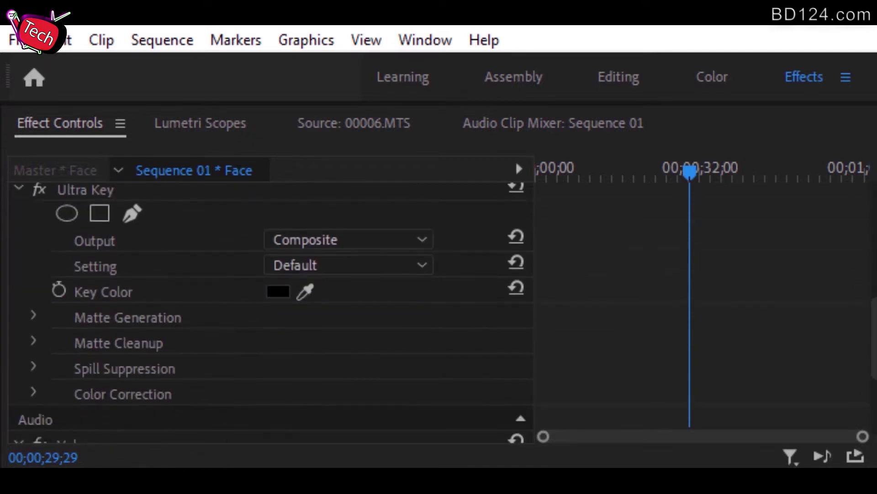
pyautogui.scroll(1, 151, 341)
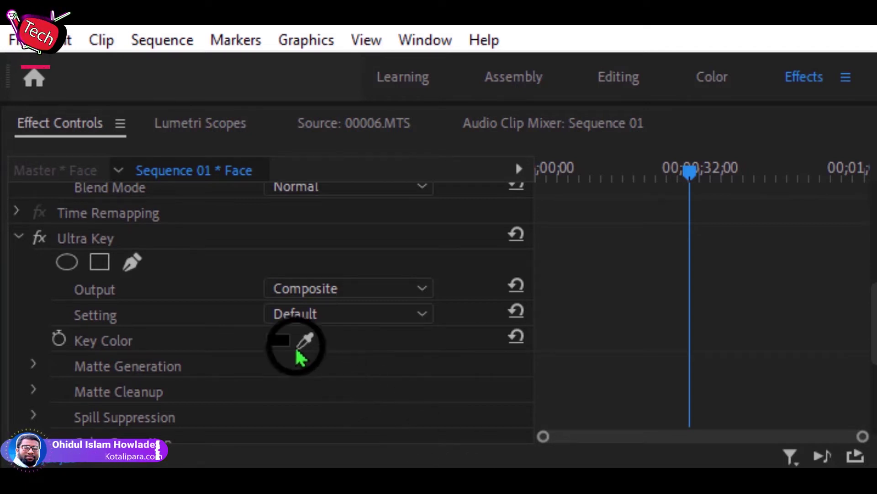
pyautogui.click(96, 240)
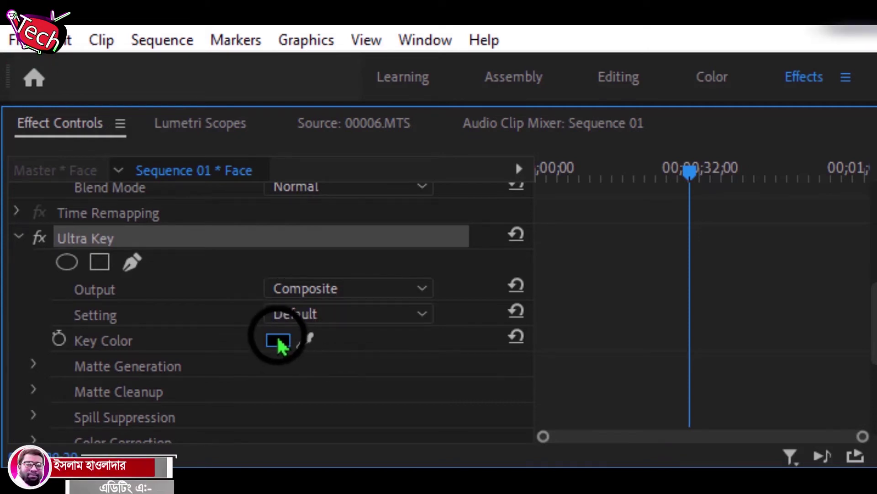
pyautogui.click(303, 335)
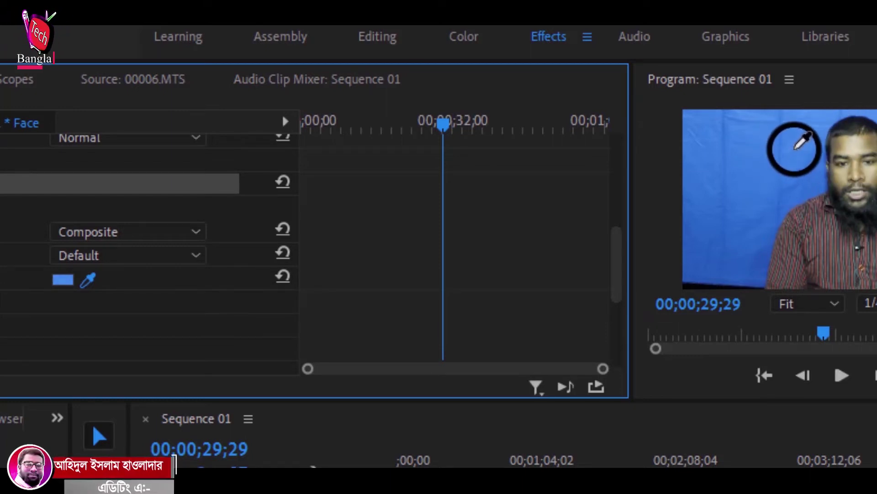
pyautogui.click(795, 149)
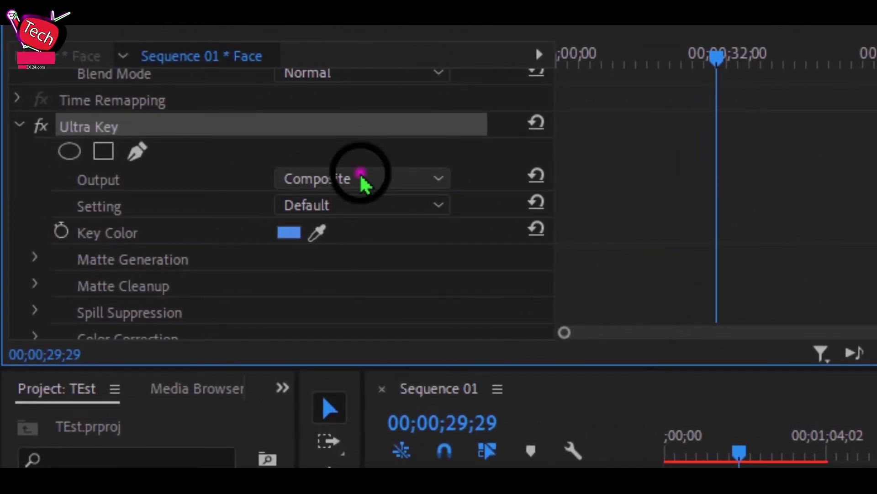
# - Set the Ultra Key output to Alpha Channel, then try the Relaxed setting and choose Aggressive
pyautogui.click(363, 182)
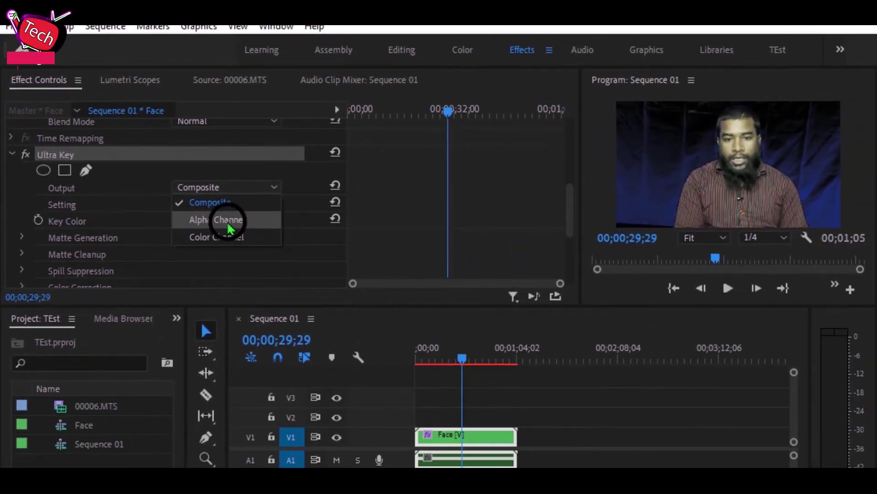
pyautogui.click(227, 220)
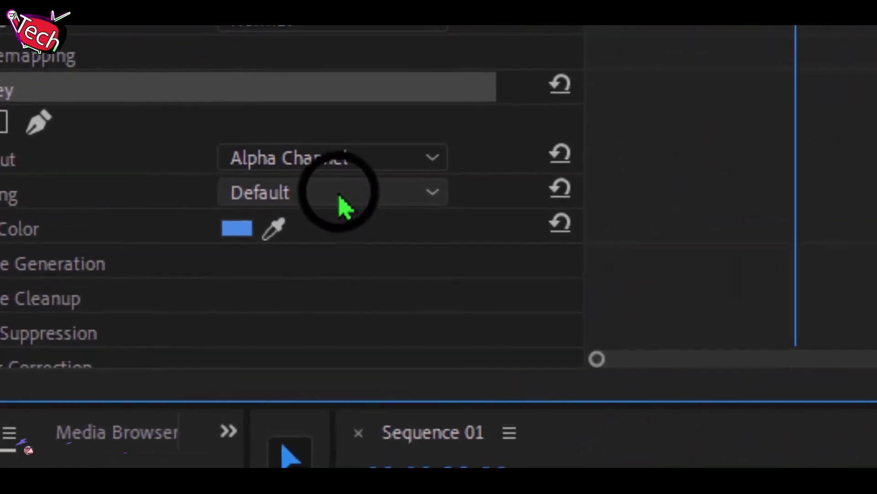
pyautogui.click(342, 196)
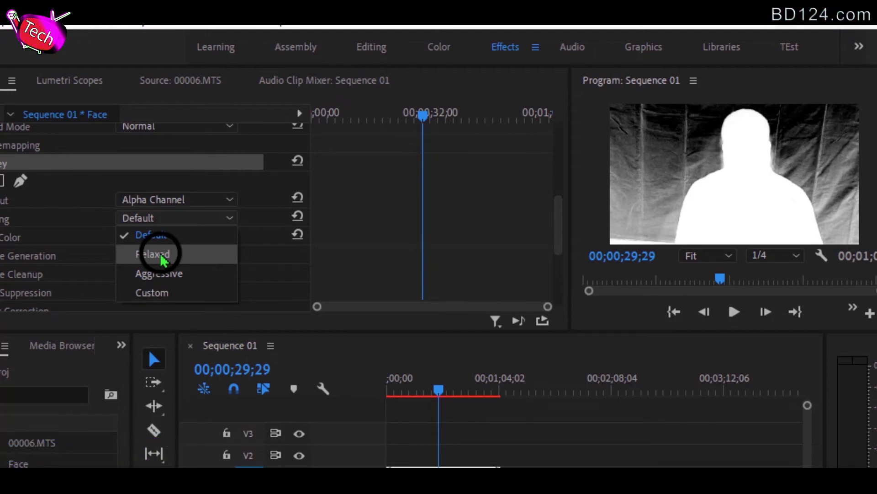
pyautogui.click(161, 255)
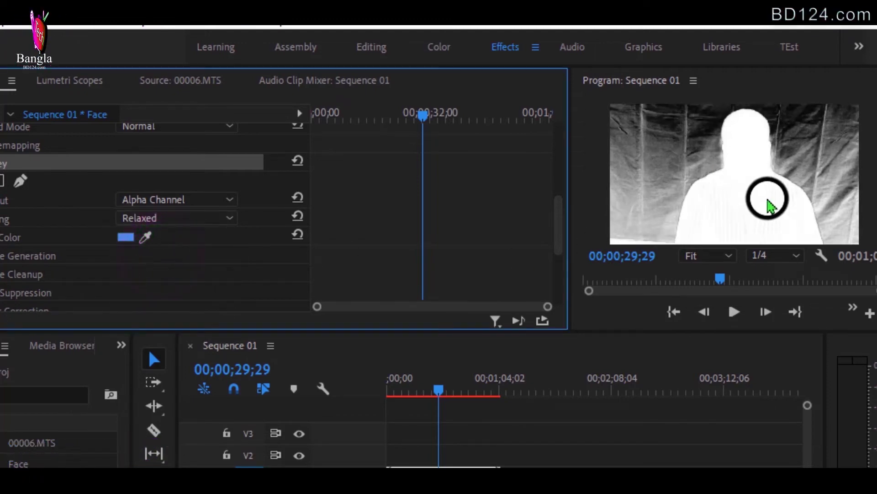
pyautogui.click(230, 219)
pyautogui.click(155, 274)
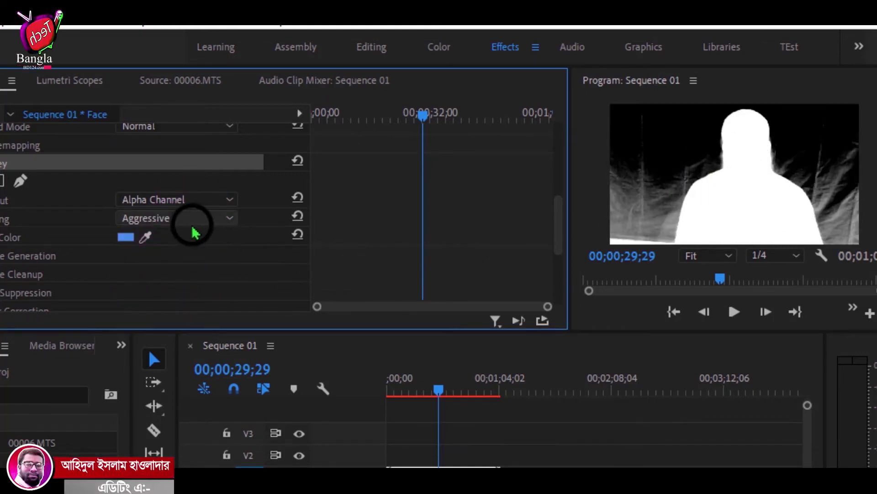
pyautogui.click(169, 216)
pyautogui.click(161, 270)
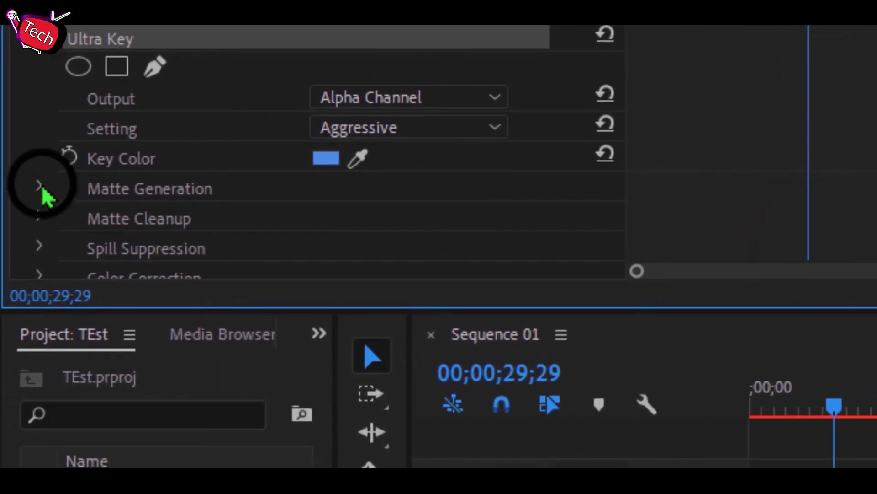
# - Expand the Matte Generation settings of the Ultra Key effect
pyautogui.click(42, 188)
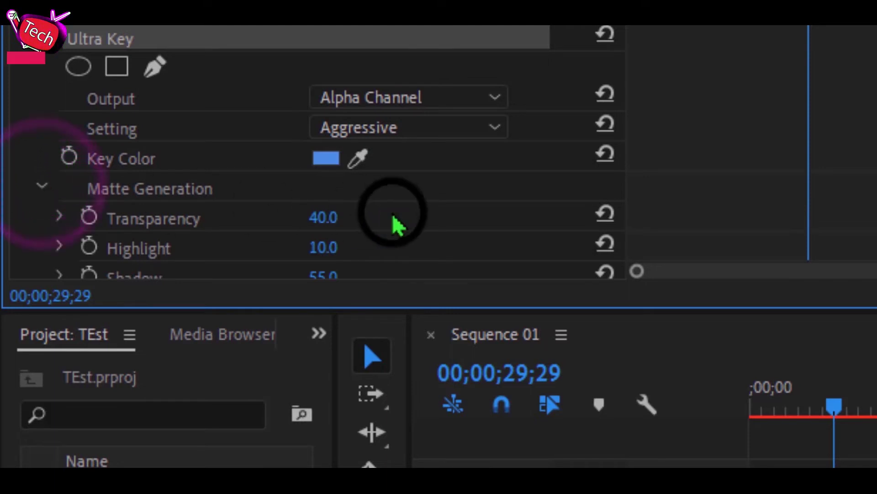
pyautogui.scroll(-2, 251, 173)
pyautogui.scroll(-1, 147, 137)
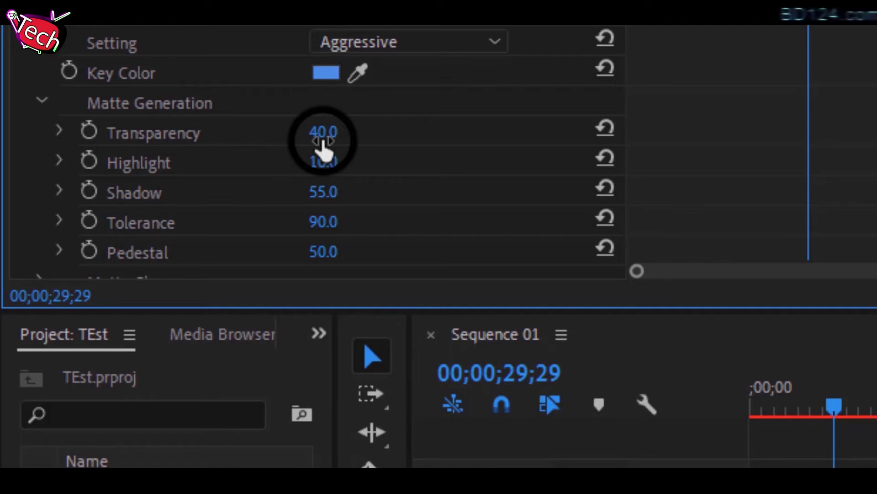
# - Try Transparency at 100 and 36 and Highlight at 11 in Matte Generation, restoring them to 40 and 10
pyautogui.moveTo(322, 139); pyautogui.dragTo(456, 138)
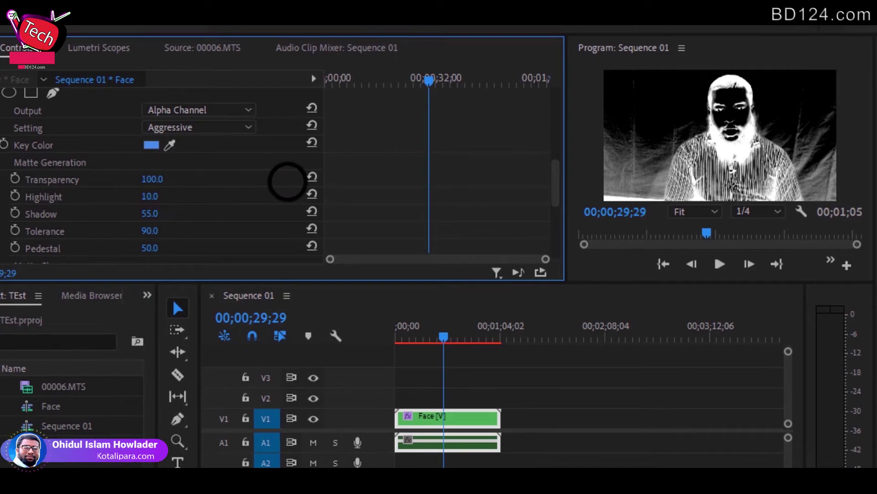
pyautogui.moveTo(292, 182); pyautogui.dragTo(246, 190)
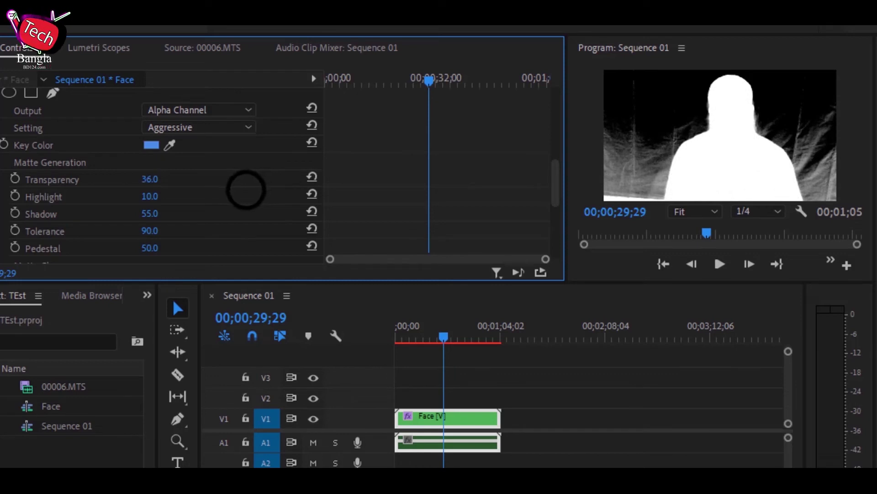
pyautogui.click(155, 179)
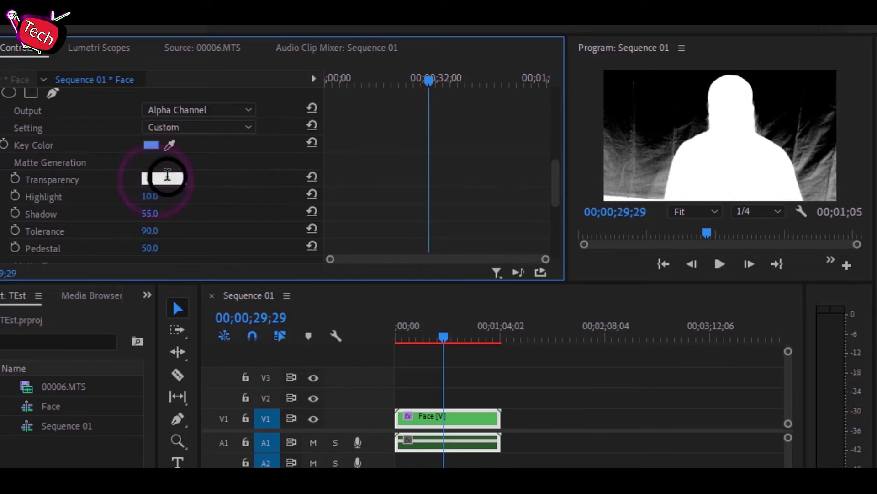
pyautogui.write('40')
pyautogui.press('Return')
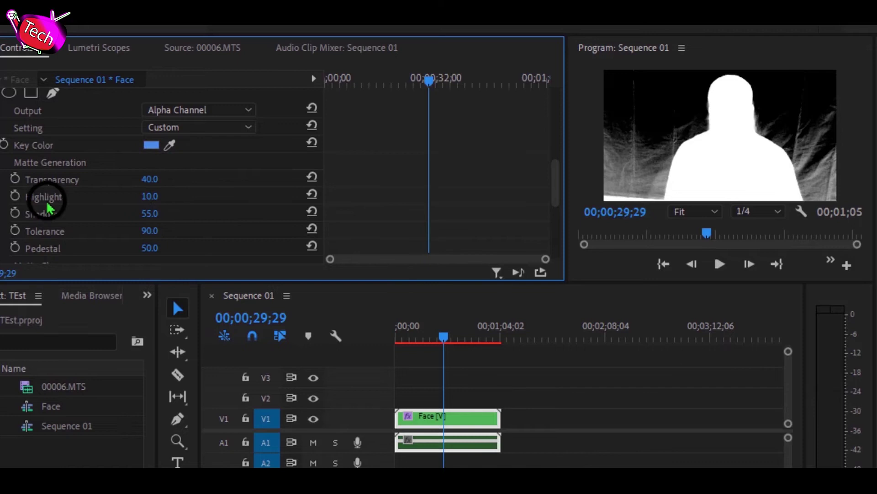
pyautogui.moveTo(151, 195); pyautogui.dragTo(207, 197)
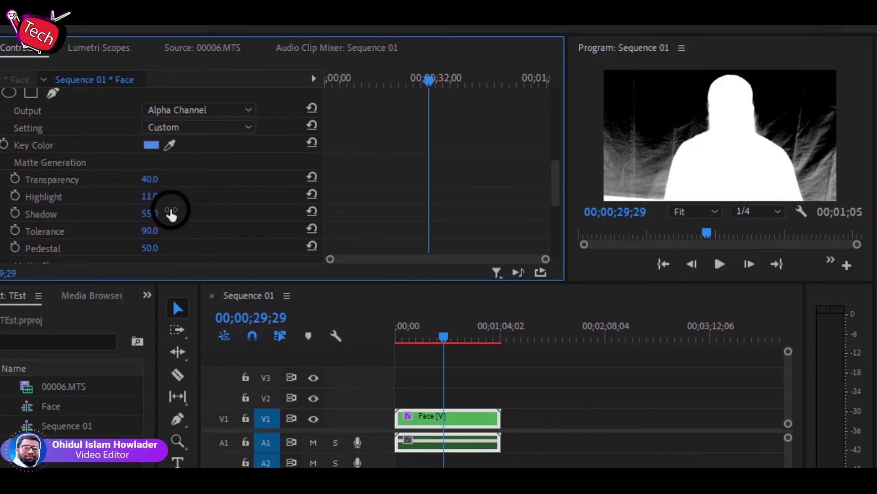
pyautogui.click(312, 195)
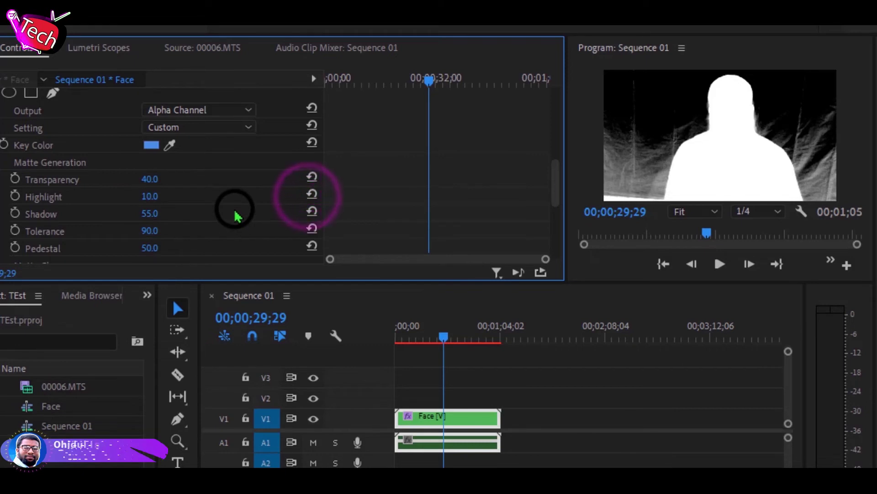
# - Try a Matte Generation Shadow value of 50, then reapply the Ultra Key's Aggressive setting
pyautogui.scroll(-1, 48, 246)
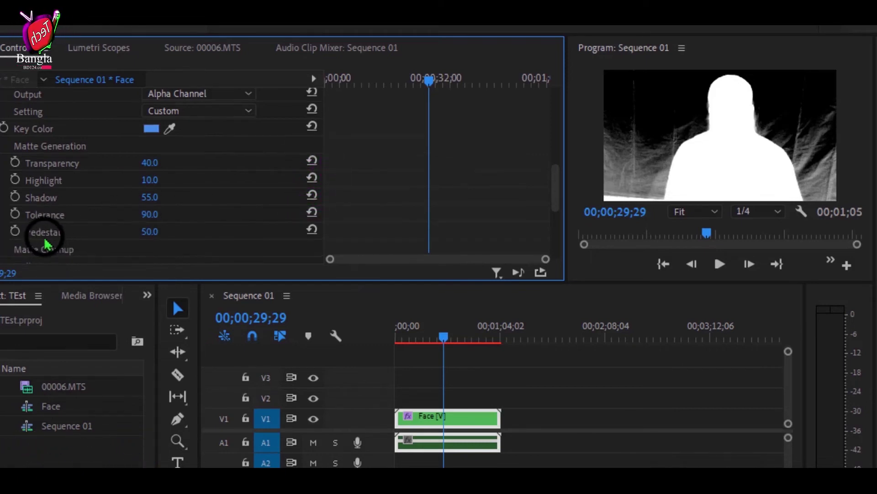
pyautogui.click(49, 231)
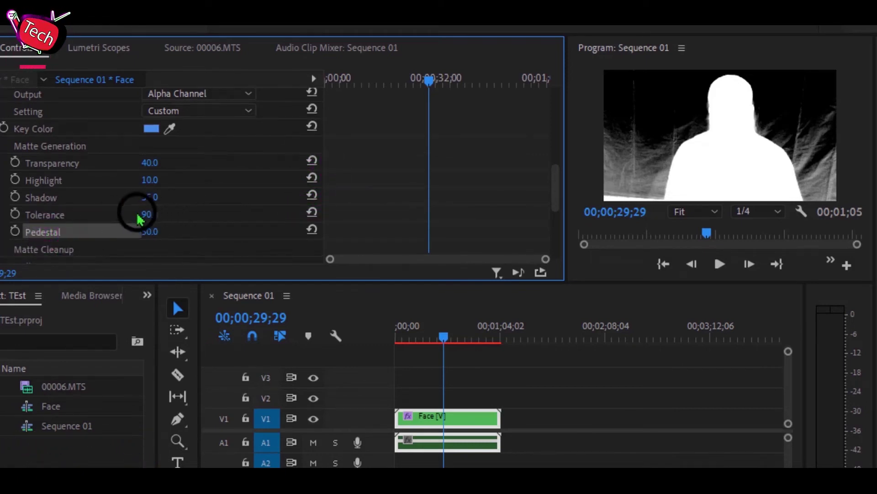
pyautogui.click(64, 197)
pyautogui.moveTo(155, 203); pyautogui.dragTo(155, 203)
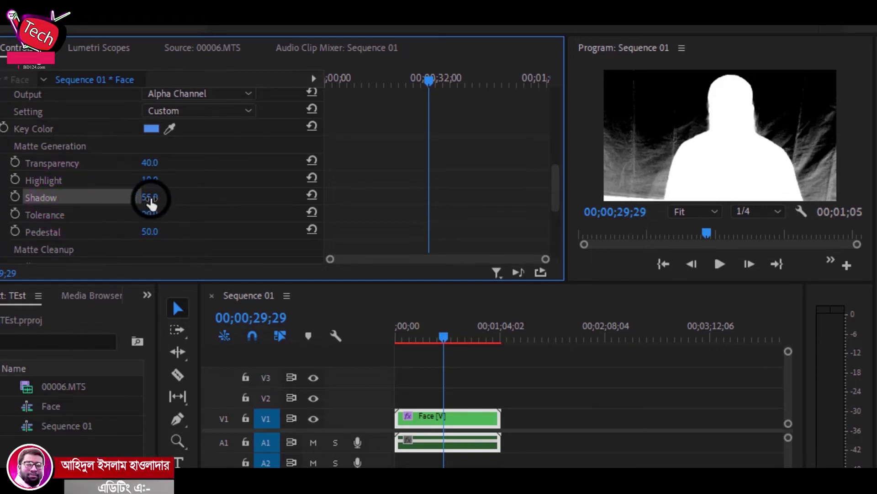
pyautogui.moveTo(147, 201); pyautogui.dragTo(126, 204)
pyautogui.click(312, 195)
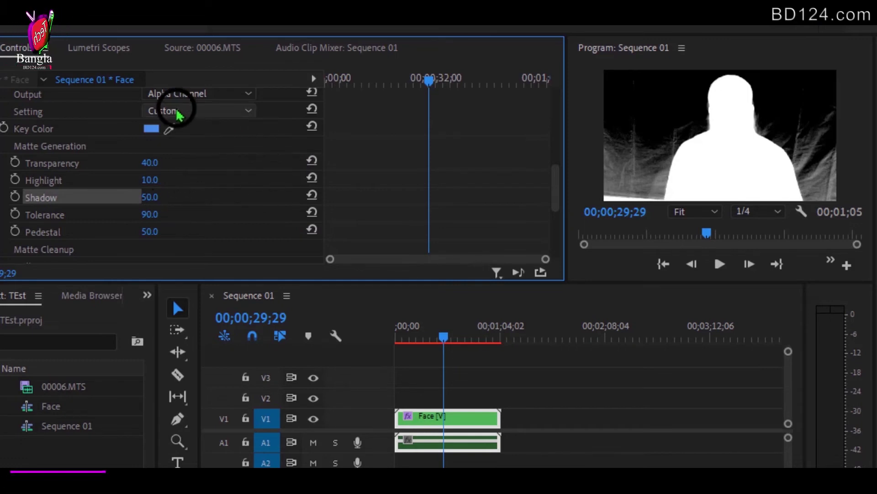
pyautogui.click(194, 112)
pyautogui.click(188, 160)
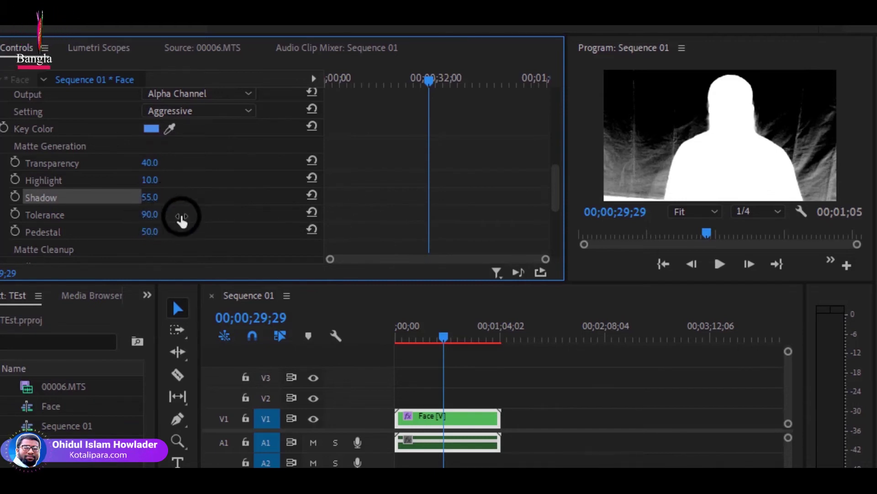
# - Raise the Pedestal value in Matte Generation to 100
pyautogui.click(54, 233)
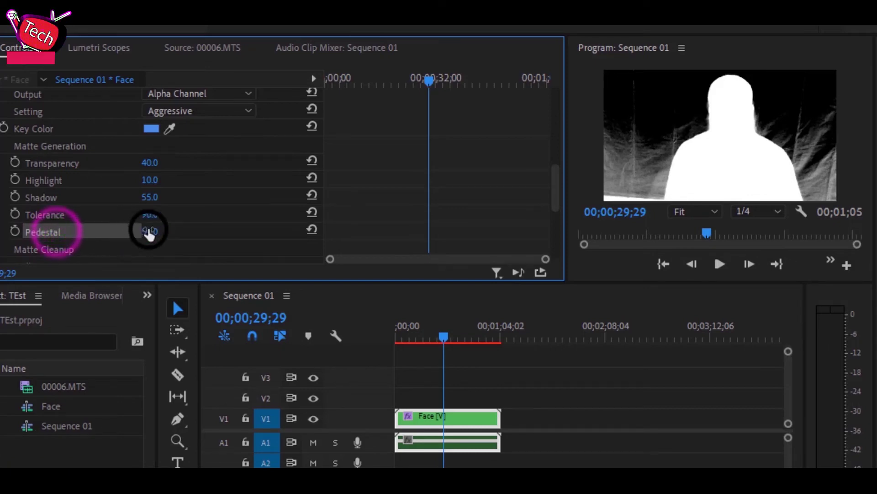
pyautogui.moveTo(148, 233); pyautogui.dragTo(218, 231)
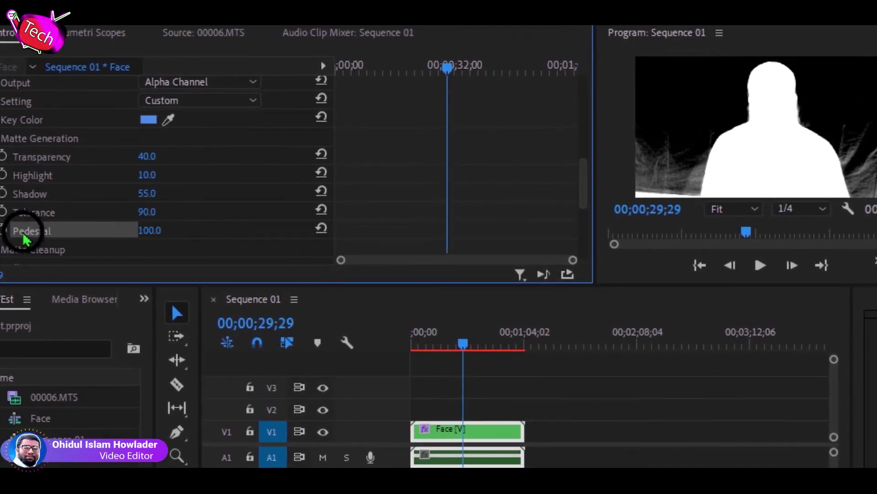
pyautogui.moveTo(151, 231); pyautogui.dragTo(154, 231)
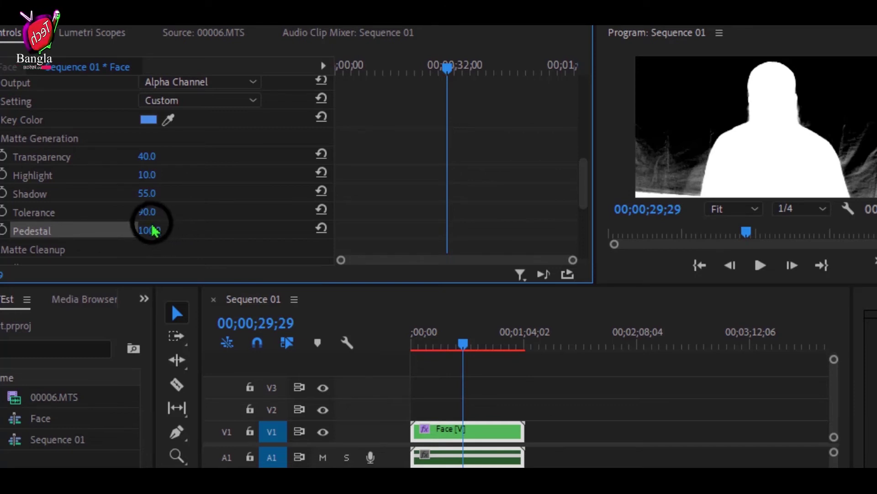
# - Expand Matte Cleanup and set both Contrast and Mid Point to 100
pyautogui.scroll(-2, 146, 225)
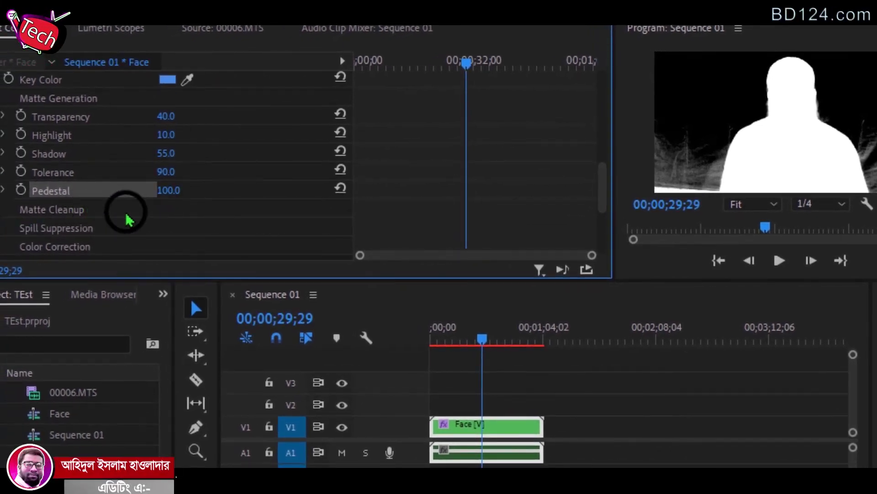
pyautogui.click(126, 206)
pyautogui.click(2, 210)
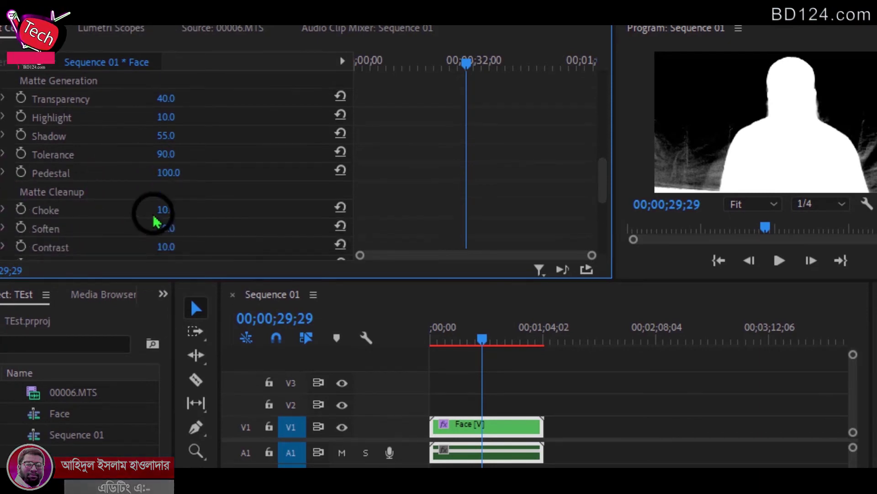
pyautogui.scroll(-2, 153, 213)
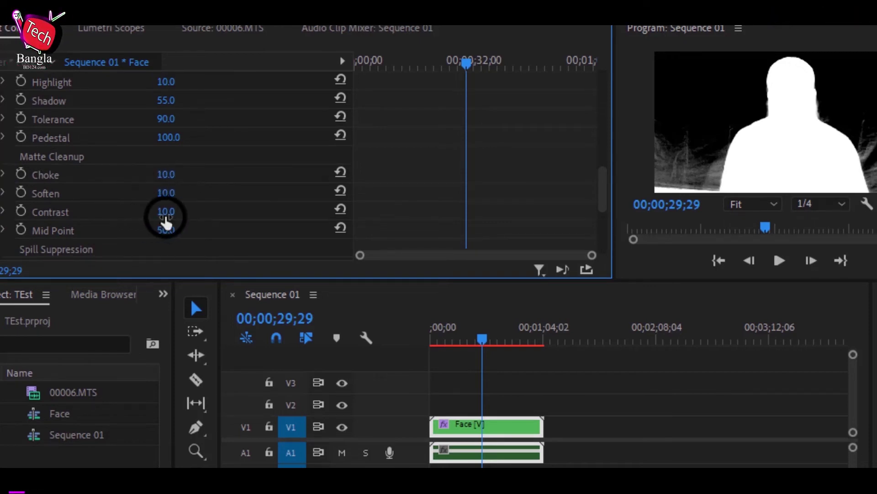
pyautogui.moveTo(164, 212); pyautogui.dragTo(287, 217)
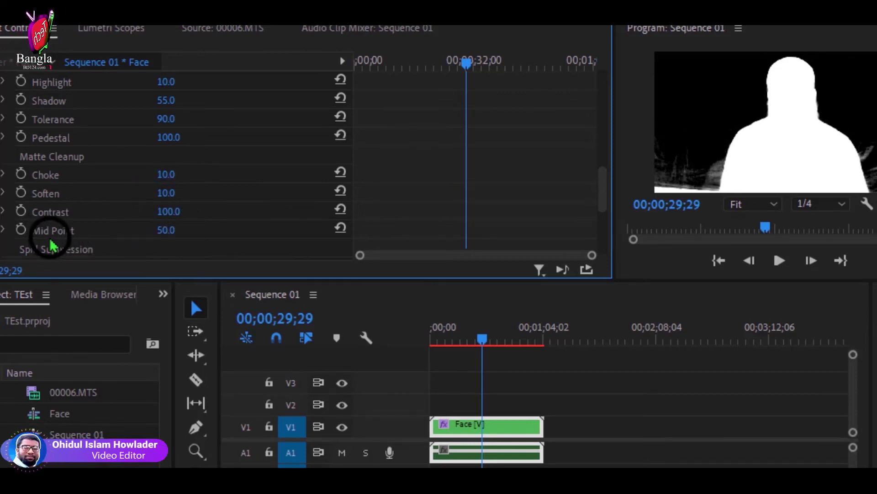
pyautogui.moveTo(171, 229); pyautogui.dragTo(281, 231)
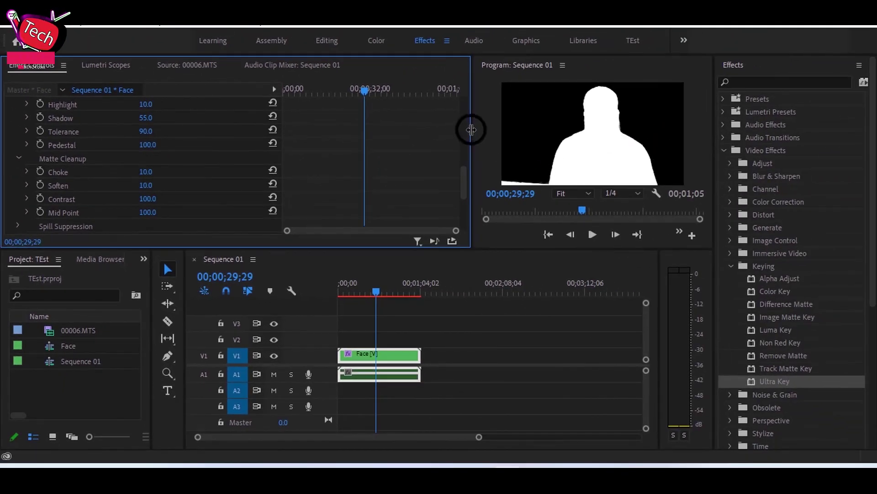
# - Widen the Program monitor to inspect the matte and switch the Ultra Key output back to Composite
pyautogui.moveTo(471, 130); pyautogui.dragTo(344, 128)
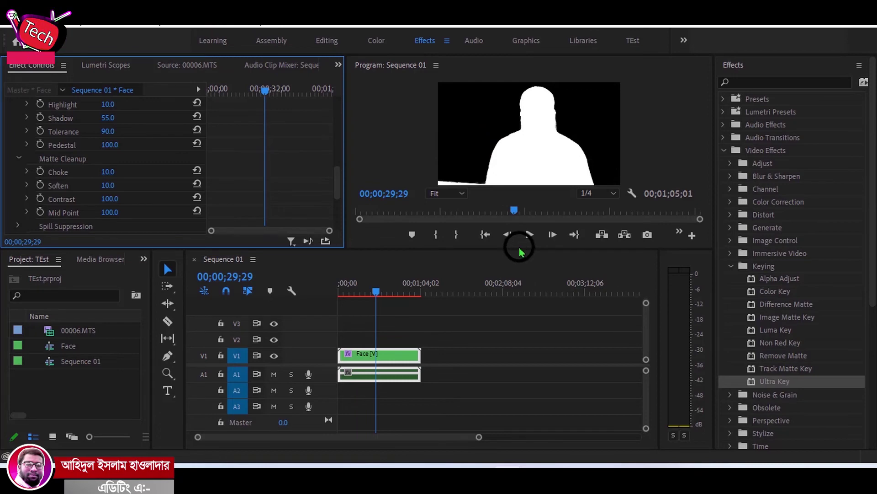
pyautogui.moveTo(519, 248); pyautogui.dragTo(515, 284)
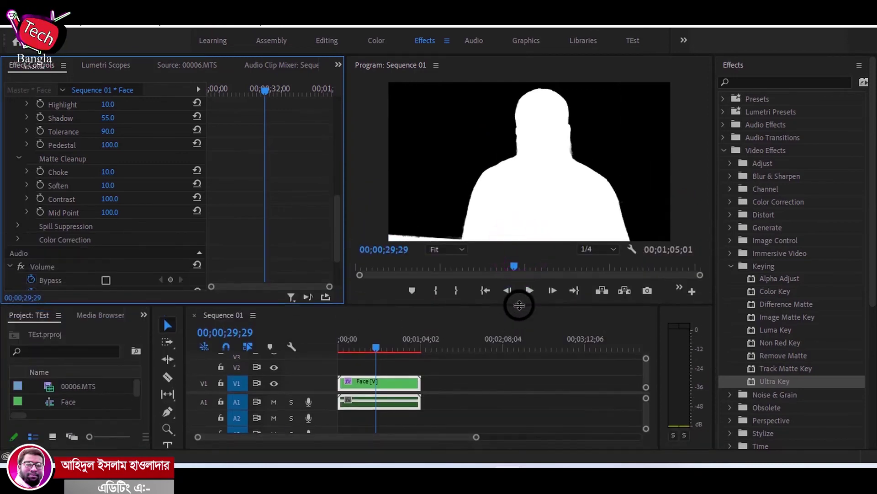
pyautogui.scroll(6, 171, 172)
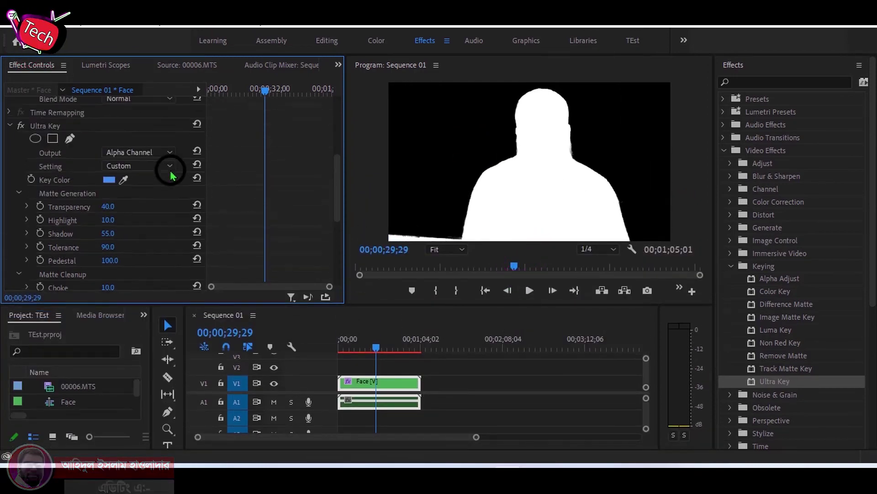
pyautogui.click(133, 218)
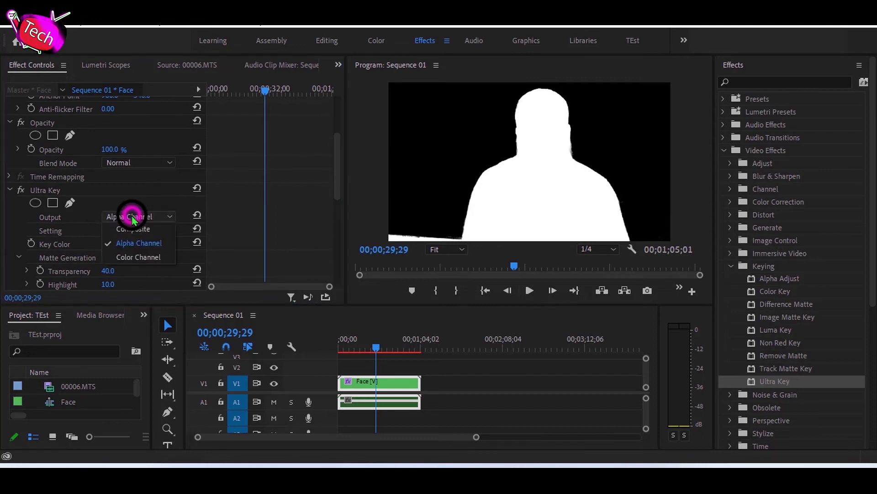
pyautogui.click(146, 229)
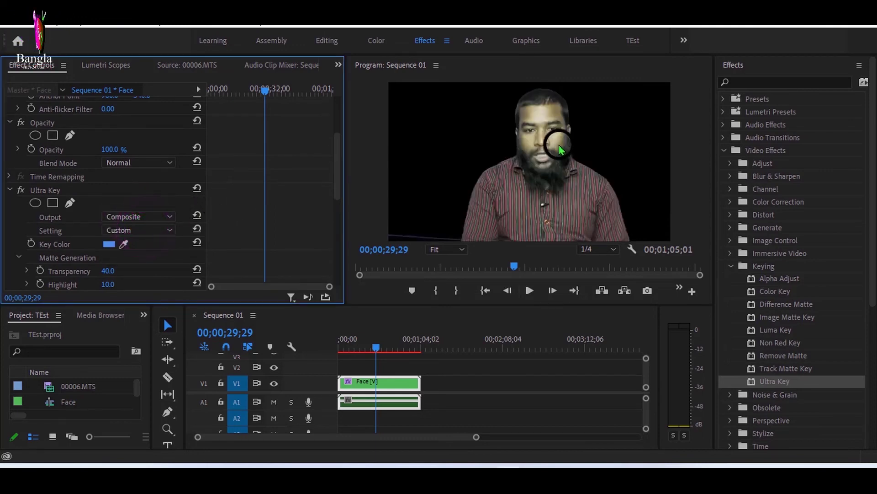
pyautogui.moveTo(431, 303); pyautogui.dragTo(452, 231)
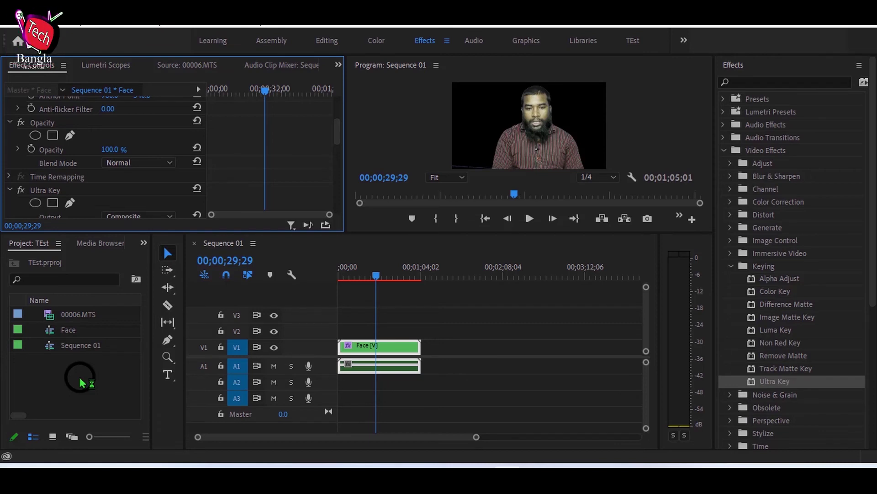
# - Import the HD image from the Desktop folder into the project
pyautogui.click(68, 375)
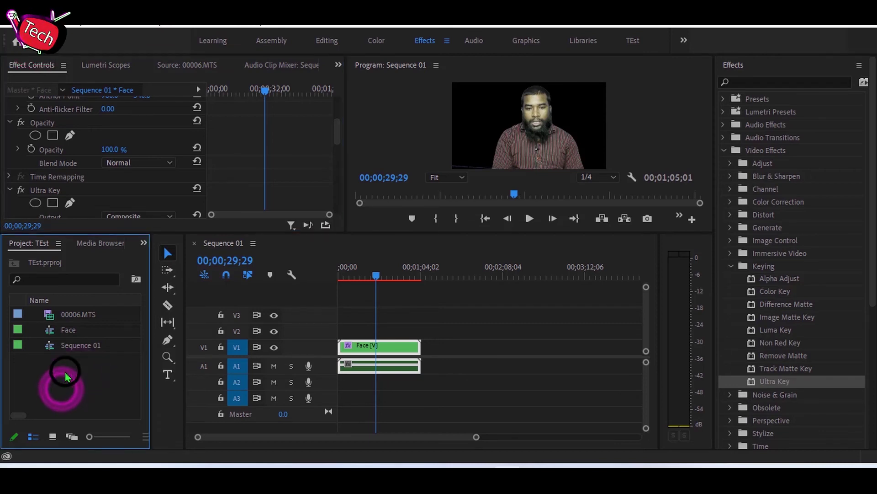
pyautogui.doubleClick(67, 376)
pyautogui.scroll(2, 50, 188)
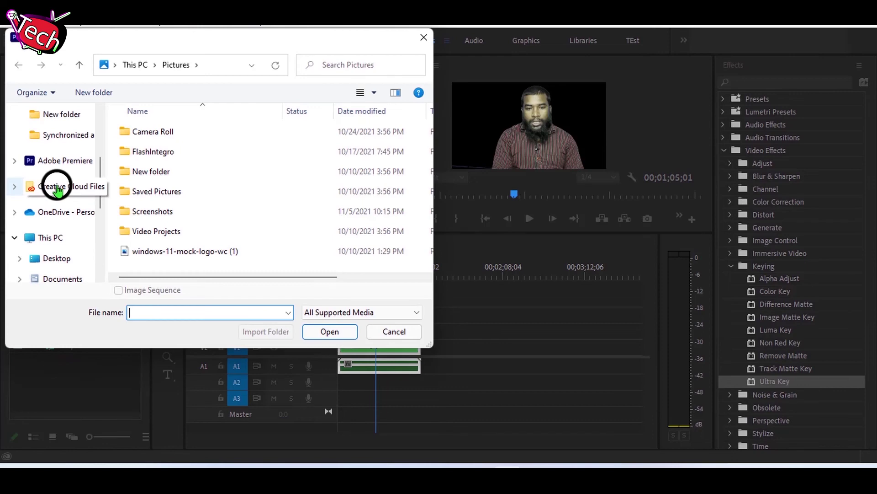
pyautogui.click(64, 258)
pyautogui.click(144, 153)
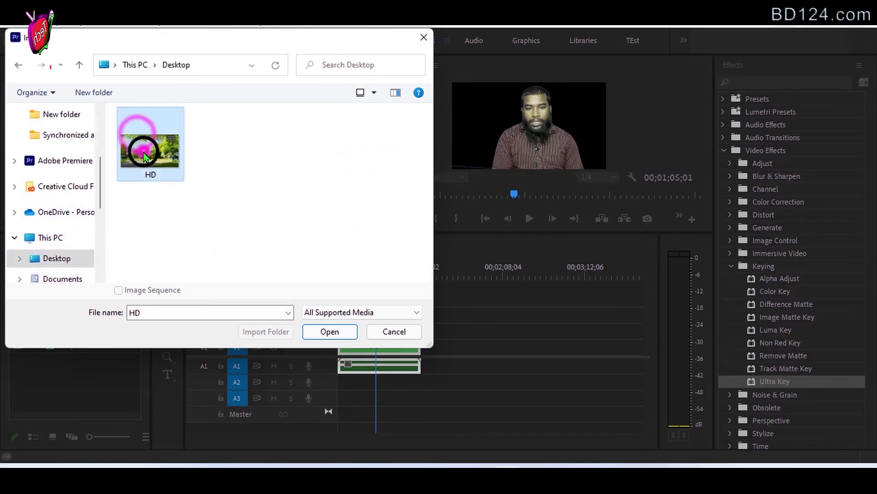
pyautogui.doubleClick(144, 153)
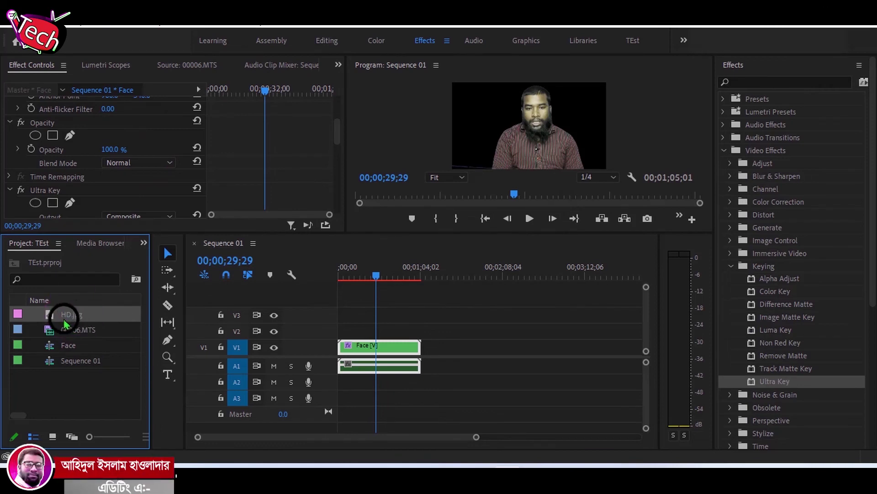
# - Place HD.jpg on V1 beneath the Face clip, moving Face to V2, and adjust the image's duration to match Face
pyautogui.moveTo(72, 314); pyautogui.dragTo(444, 347)
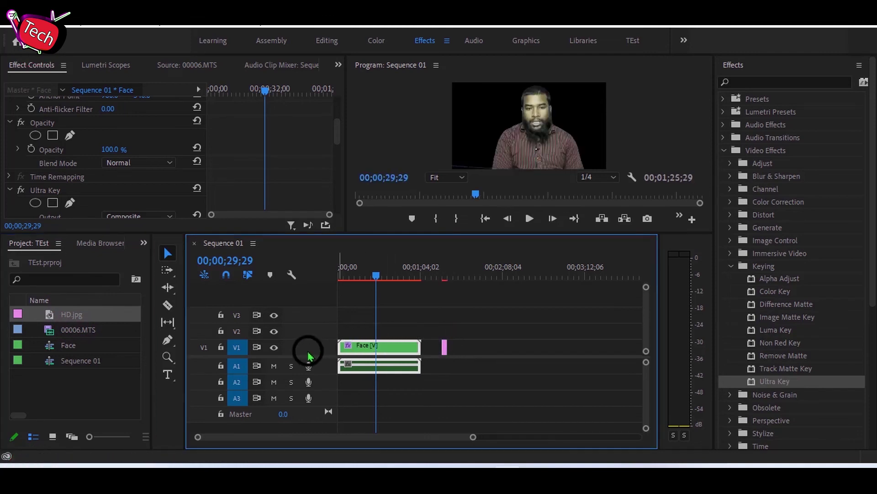
pyautogui.moveTo(405, 322); pyautogui.dragTo(389, 385)
pyautogui.moveTo(381, 345); pyautogui.dragTo(384, 331)
pyautogui.moveTo(435, 348); pyautogui.dragTo(312, 352)
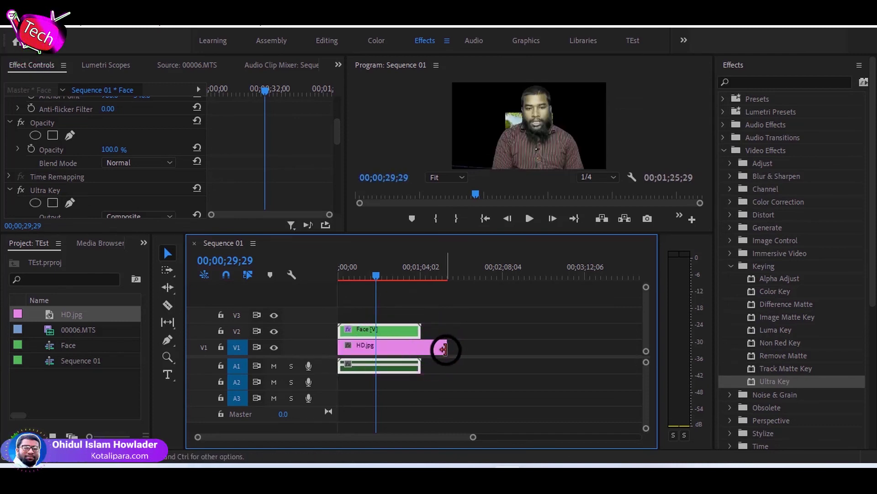
pyautogui.moveTo(443, 348); pyautogui.dragTo(420, 348)
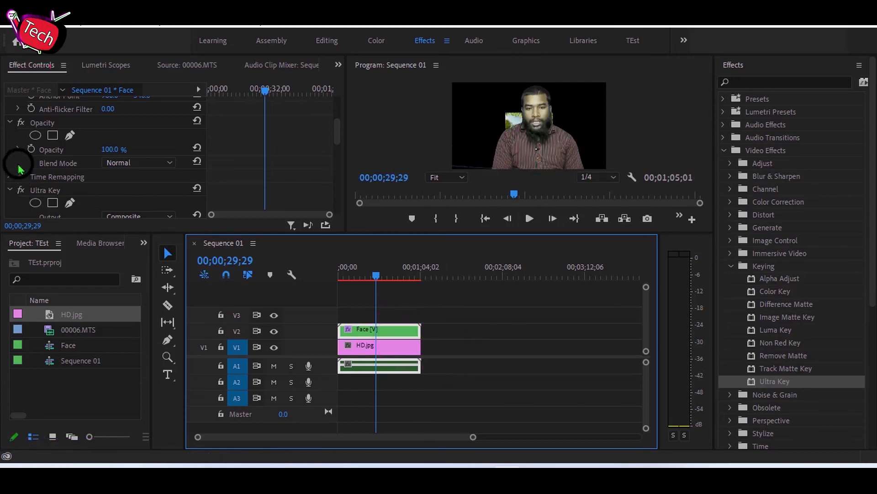
pyautogui.scroll(3, 122, 215)
pyautogui.doubleClick(388, 333)
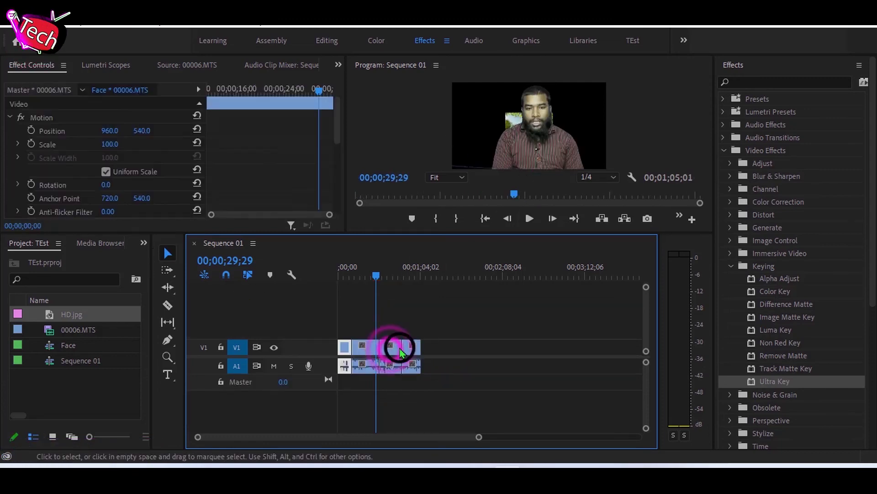
pyautogui.click(536, 358)
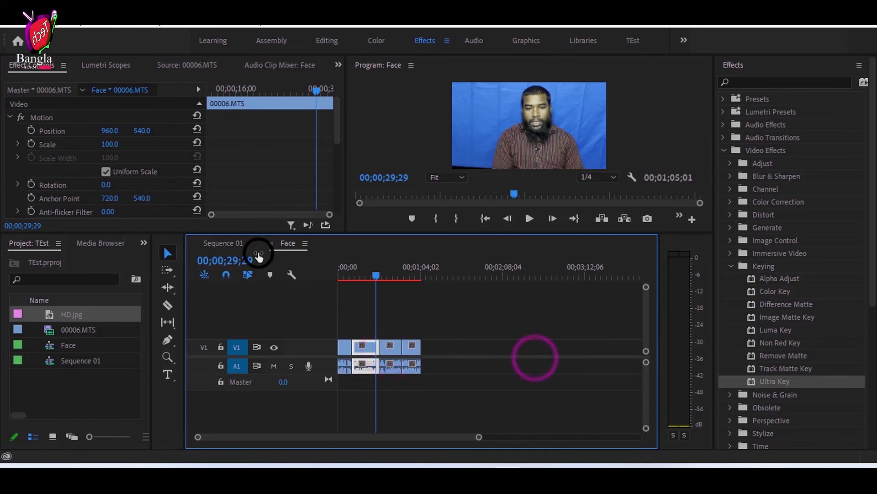
pyautogui.click(241, 247)
pyautogui.click(515, 351)
# - Set the Scale of the HD.jpg clip to 350 and preview the composite full screen
pyautogui.click(392, 346)
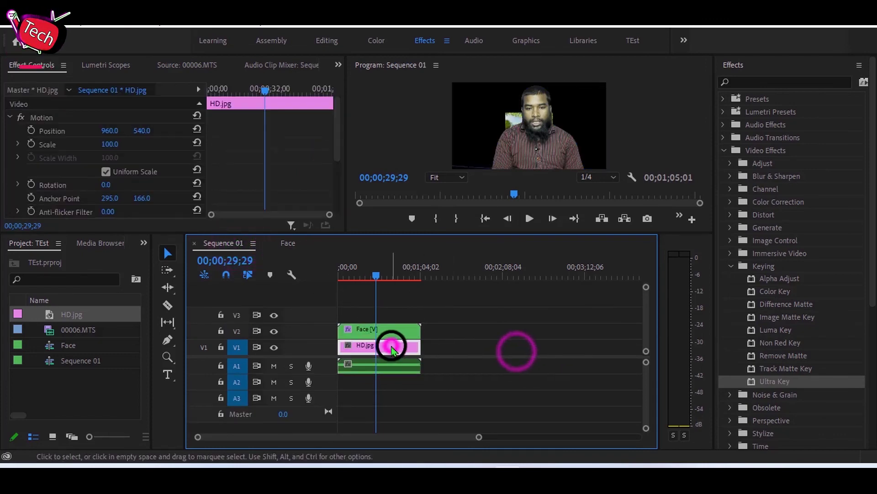
pyautogui.moveTo(109, 144); pyautogui.dragTo(270, 150)
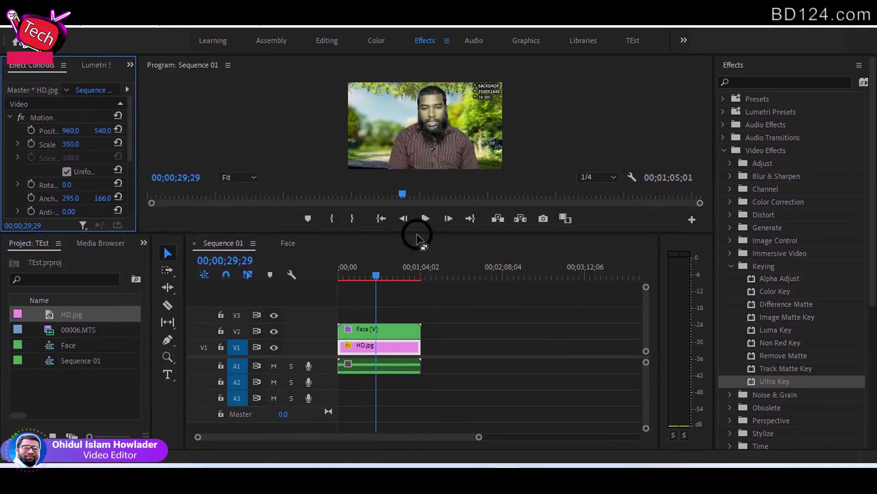
pyautogui.hotkey('ctrl', '`')
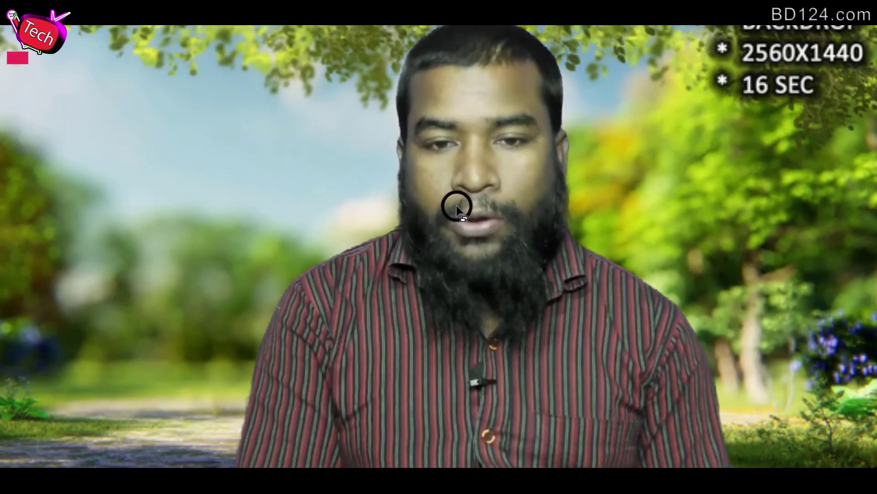
pyautogui.press('Escape')
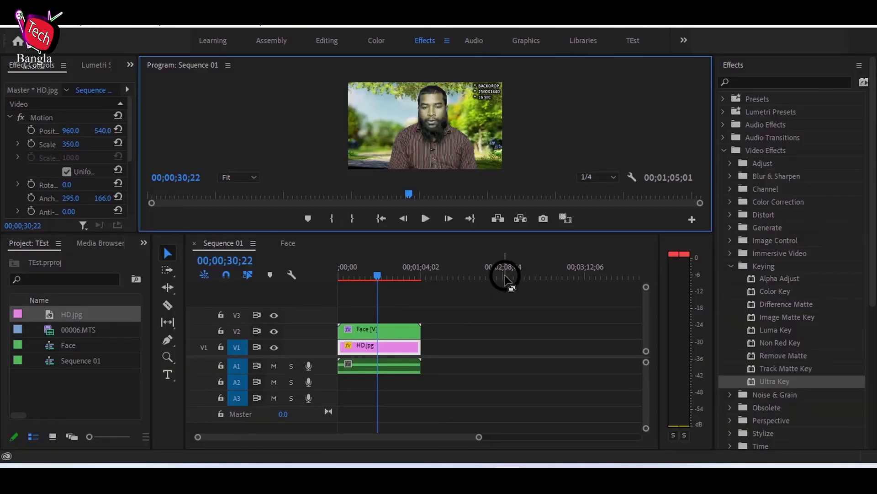
# - Select the Face clip on V2 in Sequence 01
pyautogui.click(398, 327)
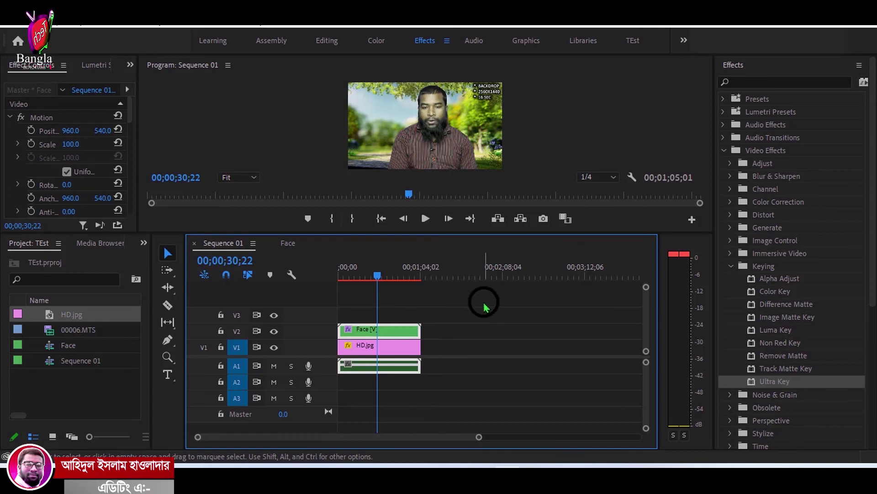
pyautogui.click(463, 329)
pyautogui.click(403, 331)
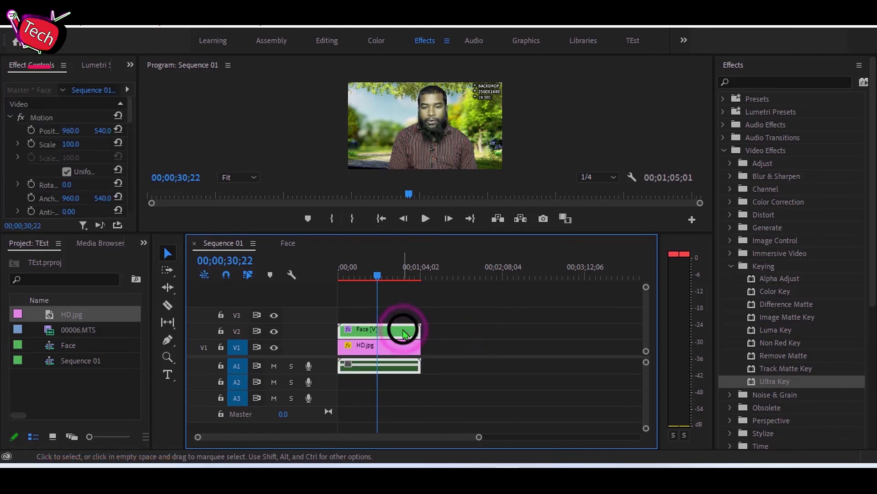